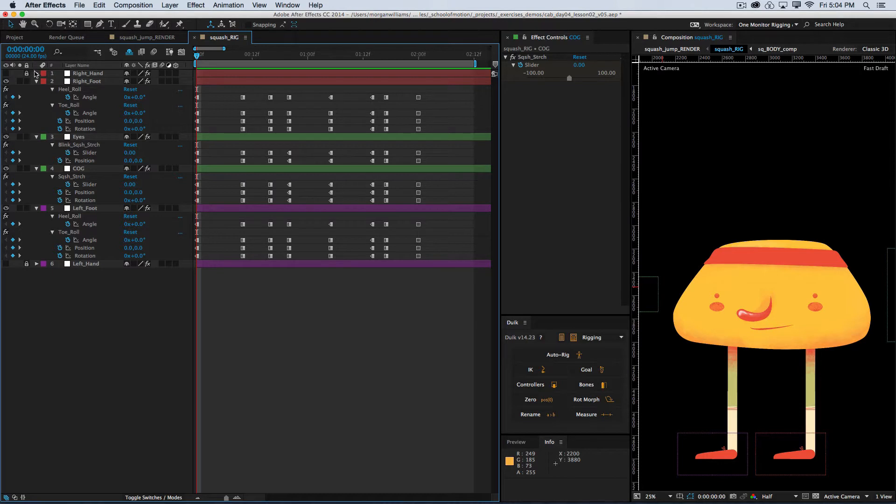
- Unlock the Right_Hand and Left_Hand layers and make both visible
{"action": "left_click", "coordinate": [27, 73]}
{"action": "left_click", "coordinate": [6, 74]}
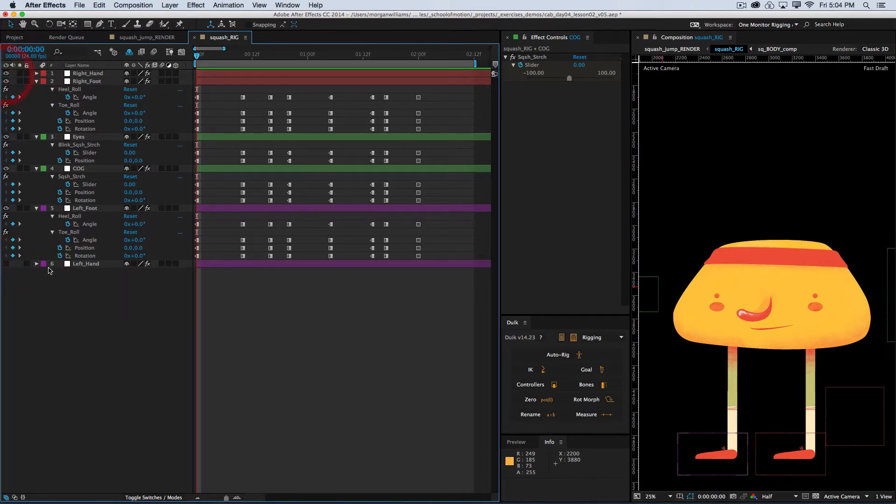
{"action": "left_click", "coordinate": [6, 263]}
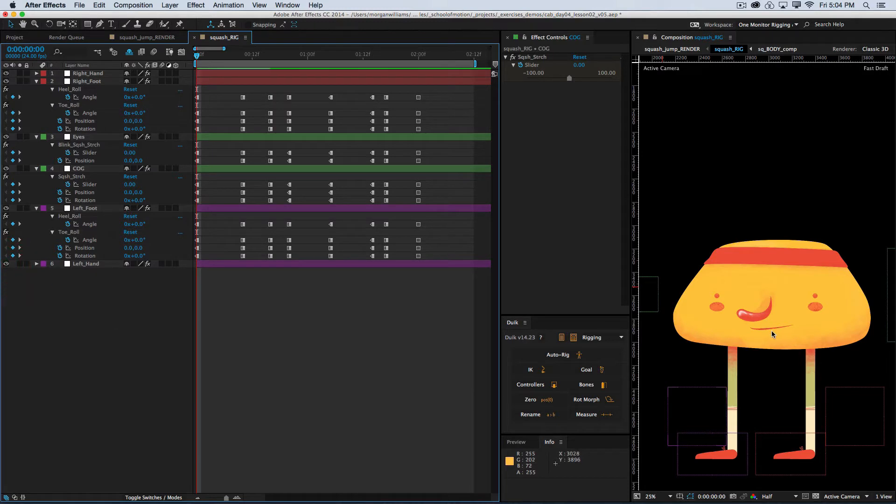
- Enable Arm_Visible on the Right_Hand and Left_Hand layers and save the project
{"action": "left_click", "coordinate": [86, 74]}
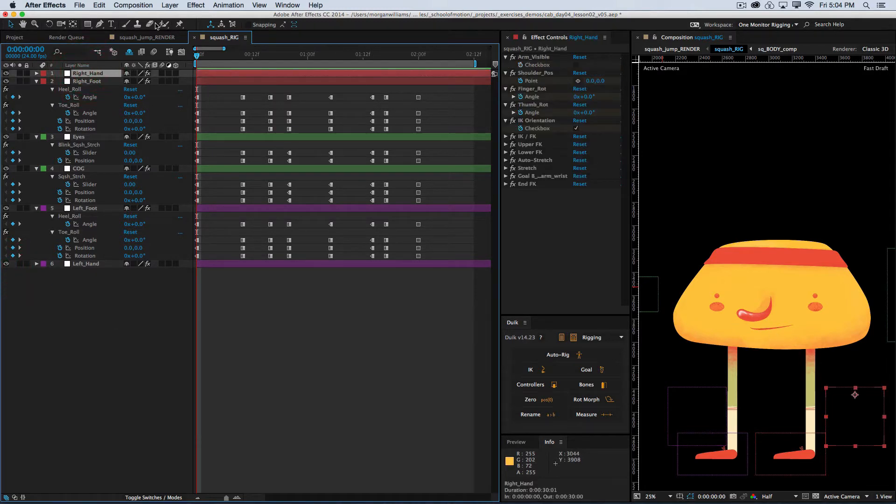
{"action": "left_click", "coordinate": [576, 66]}
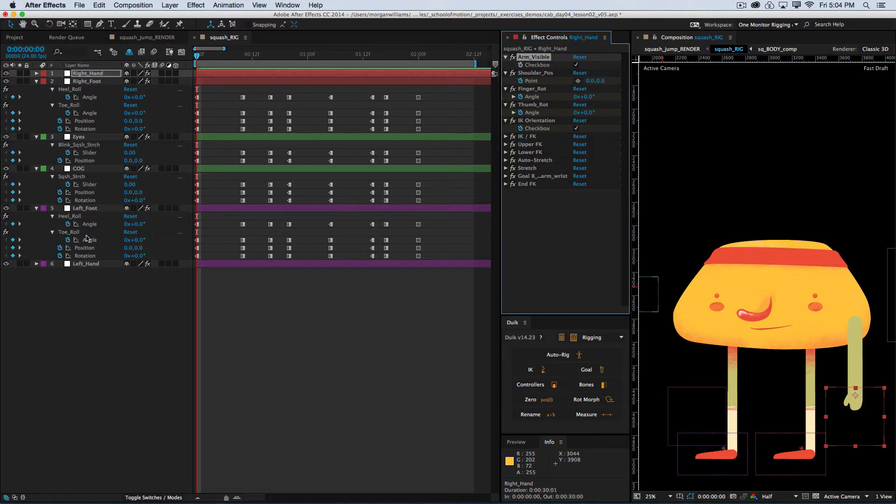
{"action": "left_click", "coordinate": [84, 264]}
{"action": "left_click", "coordinate": [576, 65]}
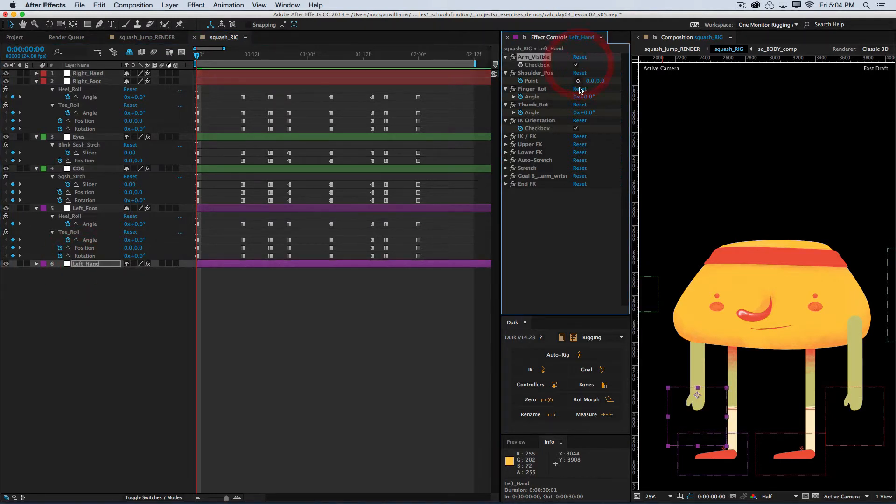
{"action": "key", "text": "cmd+s"}
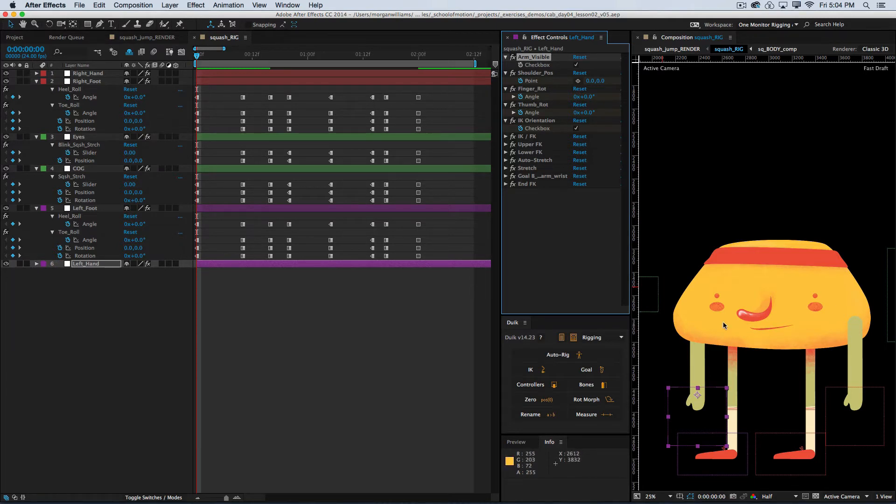
- Reveal the keyframed properties of both hand layers and go to the squash pose at frame 16
{"action": "left_click", "coordinate": [107, 73], "text": "super"}
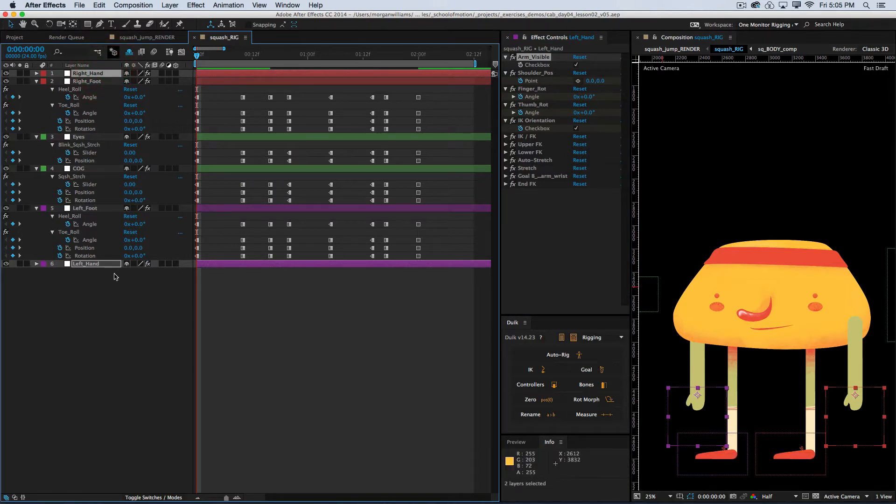
{"action": "key", "text": "u"}
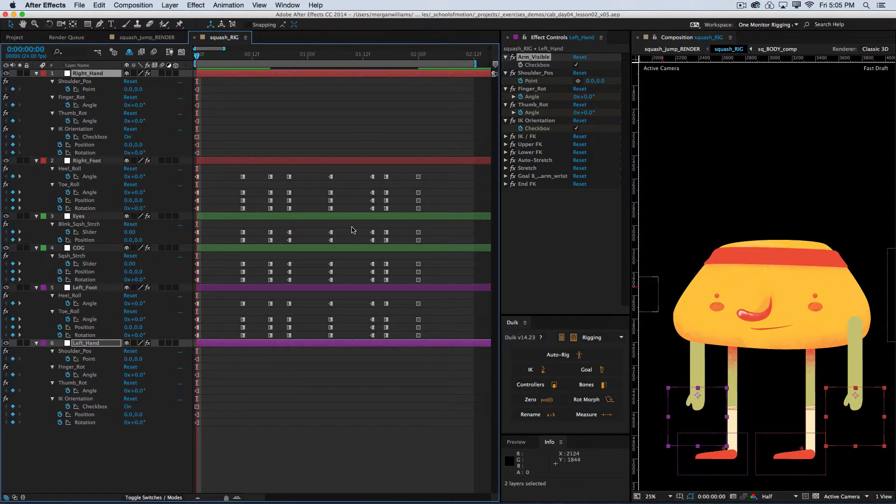
{"action": "key", "text": "k"}
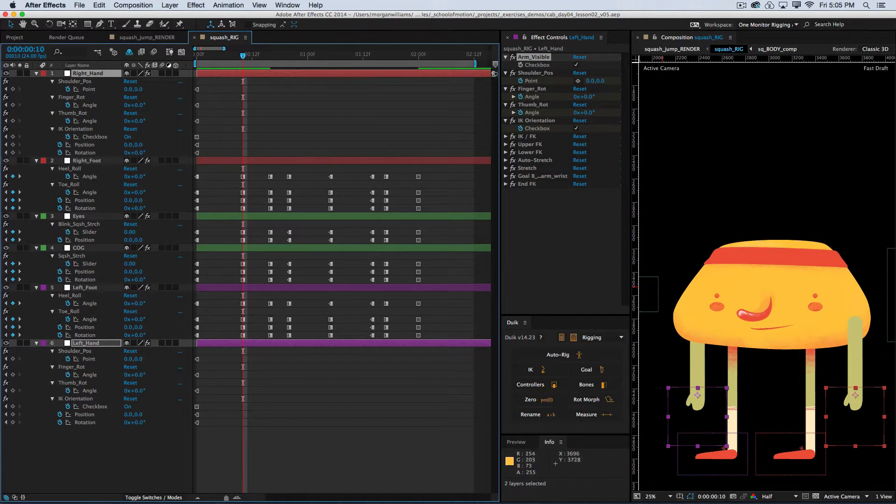
{"action": "key", "text": "k"}
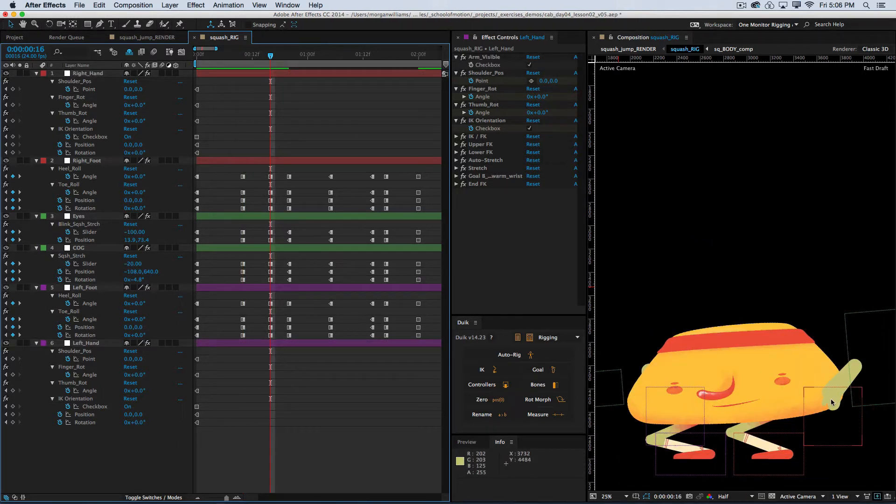
- Pull the right hand away from the body at frame 16, to Position about 344, -64
{"action": "key", "text": "space"}
{"action": "left_click_drag", "start_coordinate": [817, 396], "coordinate": [752, 306]}
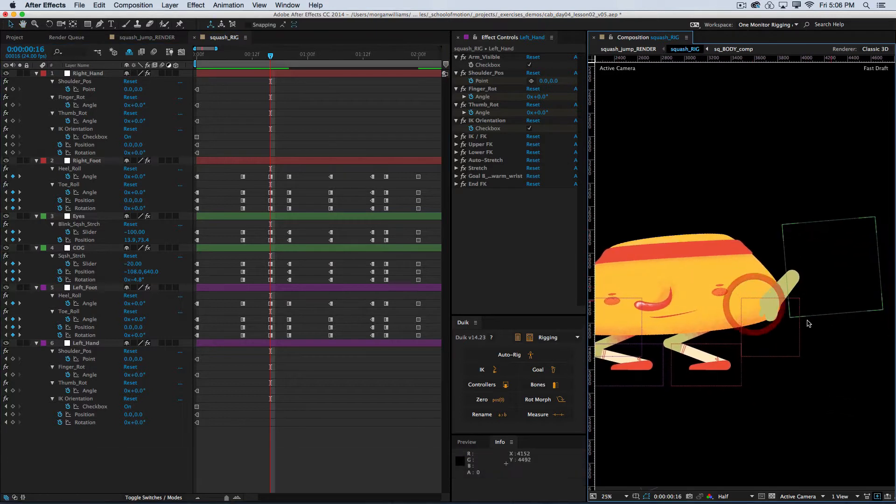
{"action": "left_click_drag", "start_coordinate": [777, 341], "coordinate": [816, 331]}
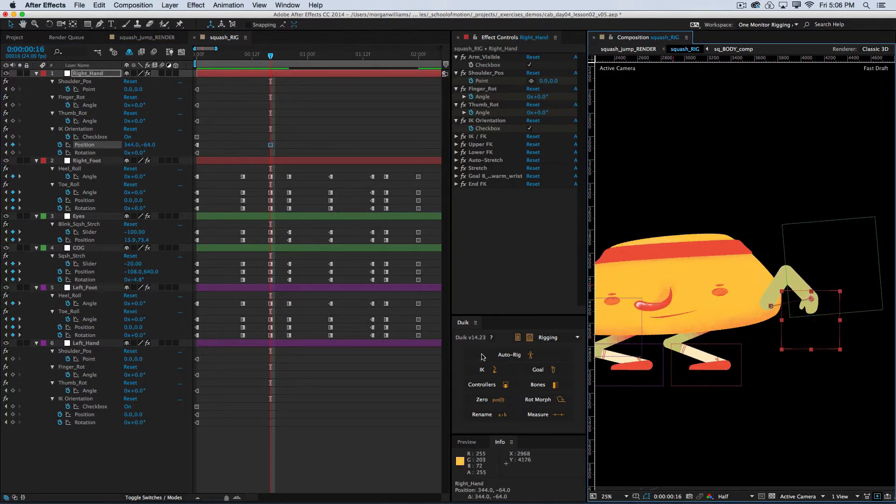
- Resize the workspace panels to give the Effect Controls and composition view more room than the timeline
{"action": "key", "text": "space"}
{"action": "left_click_drag", "start_coordinate": [681, 373], "coordinate": [728, 383]}
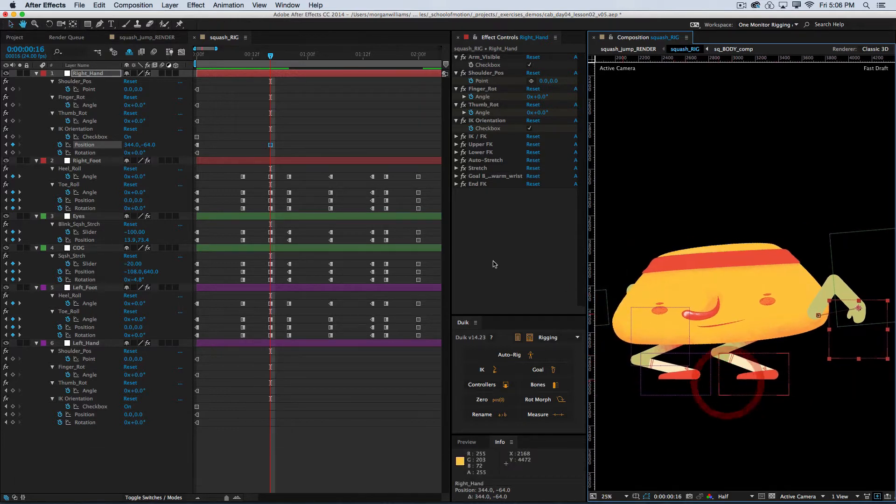
{"action": "left_click", "coordinate": [465, 255]}
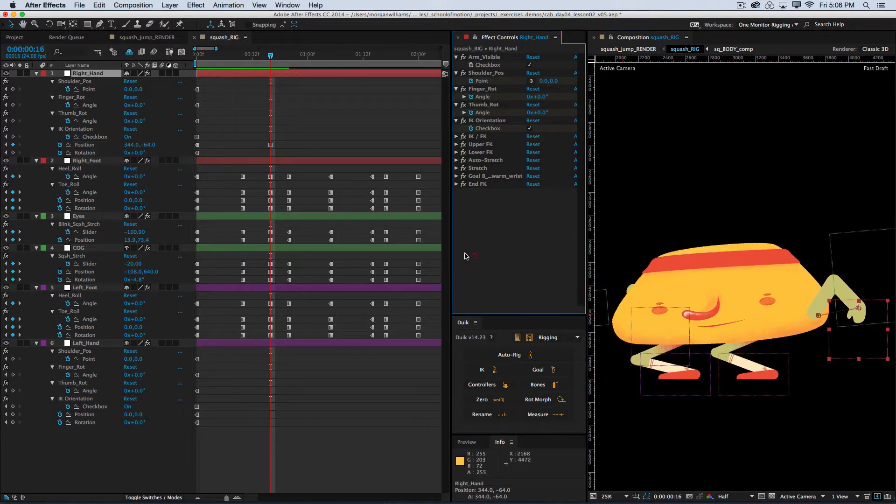
{"action": "left_click_drag", "start_coordinate": [450, 255], "coordinate": [422, 258]}
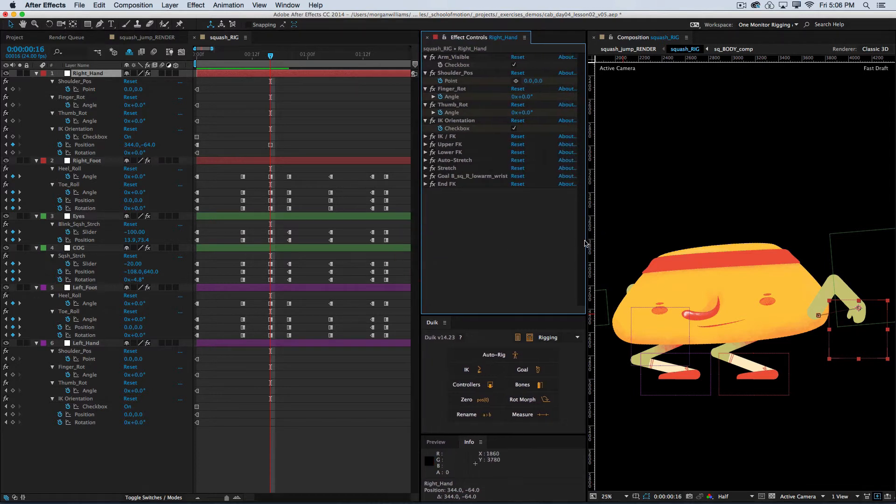
{"action": "left_click_drag", "start_coordinate": [587, 242], "coordinate": [555, 240]}
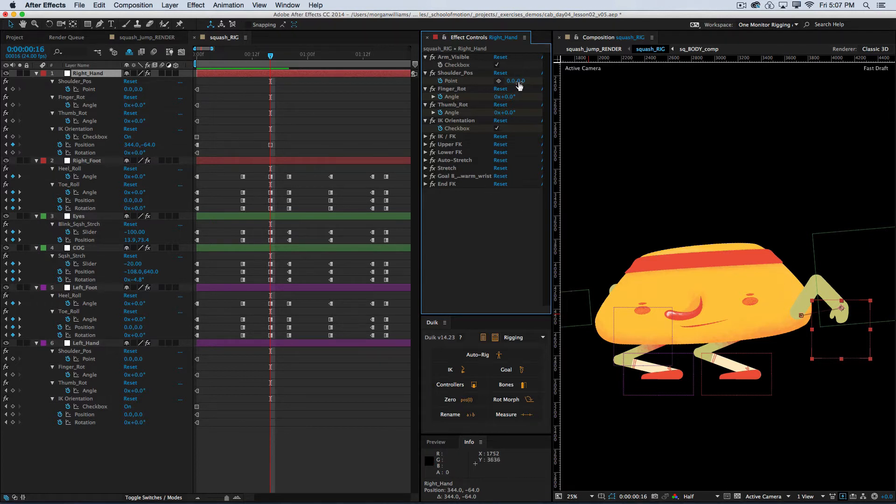
- Set the right arm's Shoulder_Pos to 0, -170 and move the right hand to Position about 284, -188
{"action": "left_click_drag", "start_coordinate": [521, 81], "coordinate": [416, 105]}
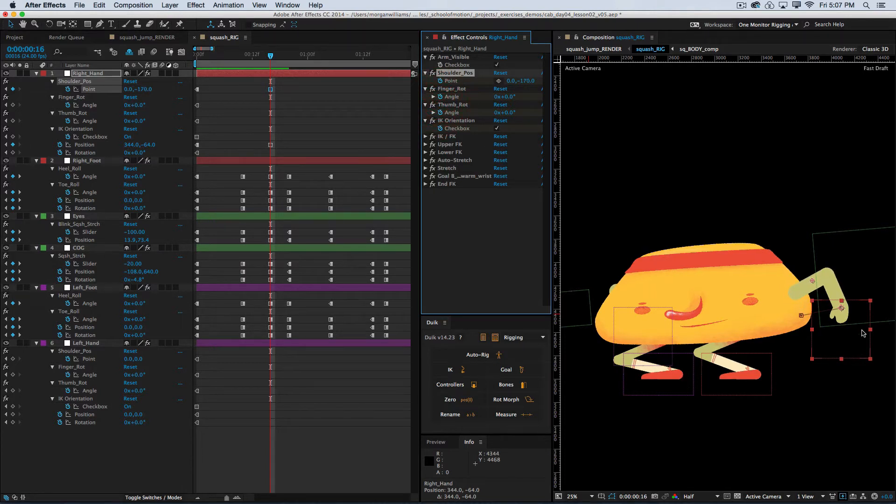
{"action": "left_click_drag", "start_coordinate": [852, 348], "coordinate": [818, 289]}
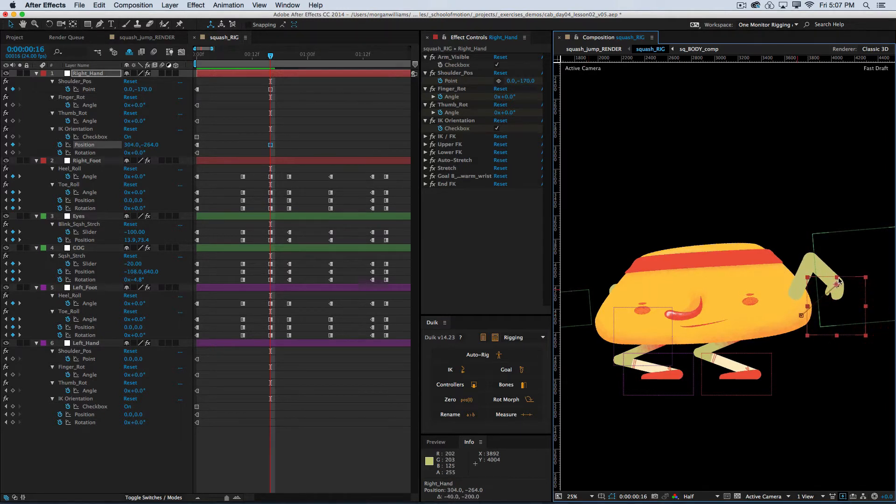
{"action": "left_click_drag", "start_coordinate": [850, 316], "coordinate": [848, 328]}
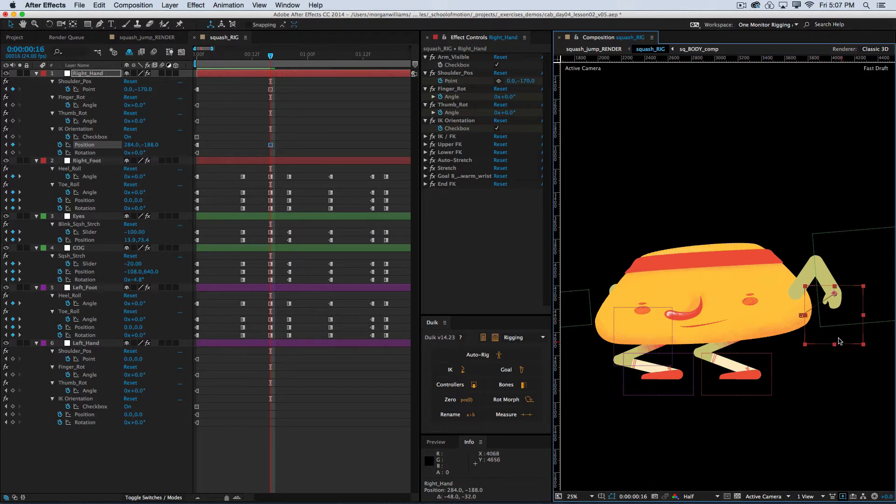
- Rotate the right hand about 17.8° and save the project as a new incremental version
{"action": "key", "text": "w"}
{"action": "left_click_drag", "start_coordinate": [845, 337], "coordinate": [845, 339]}
{"action": "key", "text": "v"}
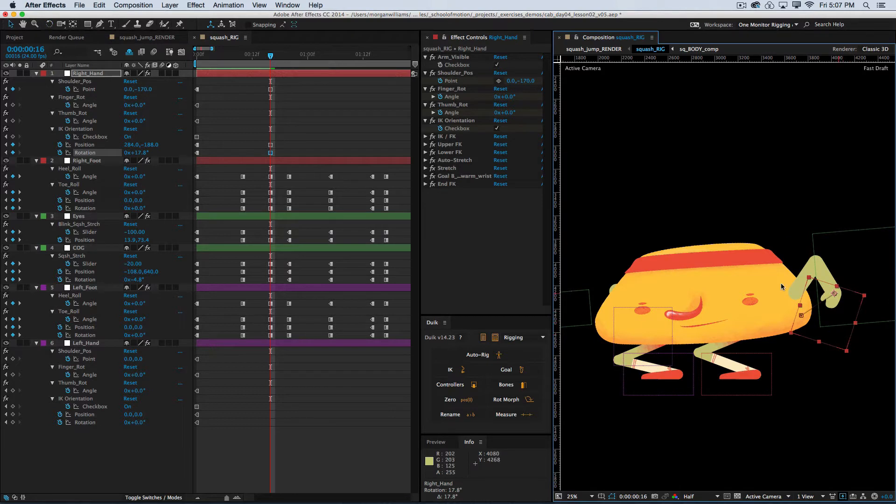
{"action": "key", "text": "super+alt+shift+s"}
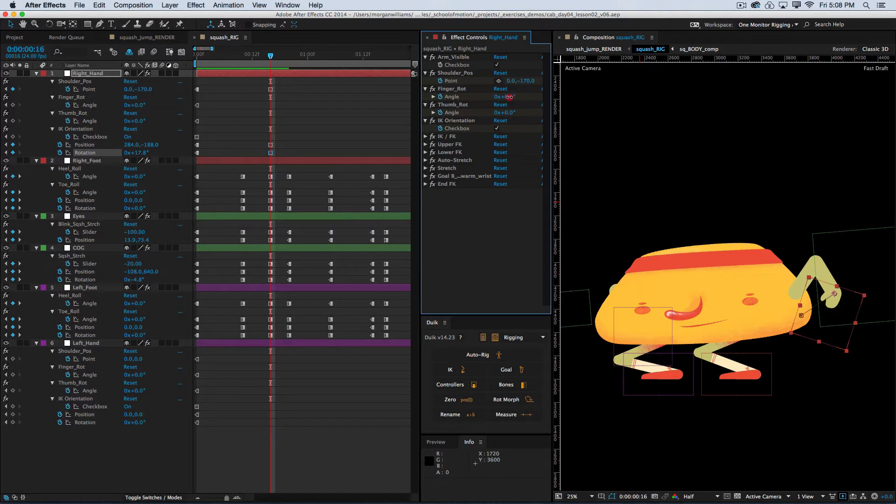
- Set the right hand's Finger_Rot to 20° and Thumb_Rot to -16°, and nudge the hand to Position about 300, -188
{"action": "left_click_drag", "start_coordinate": [510, 97], "coordinate": [519, 97]}
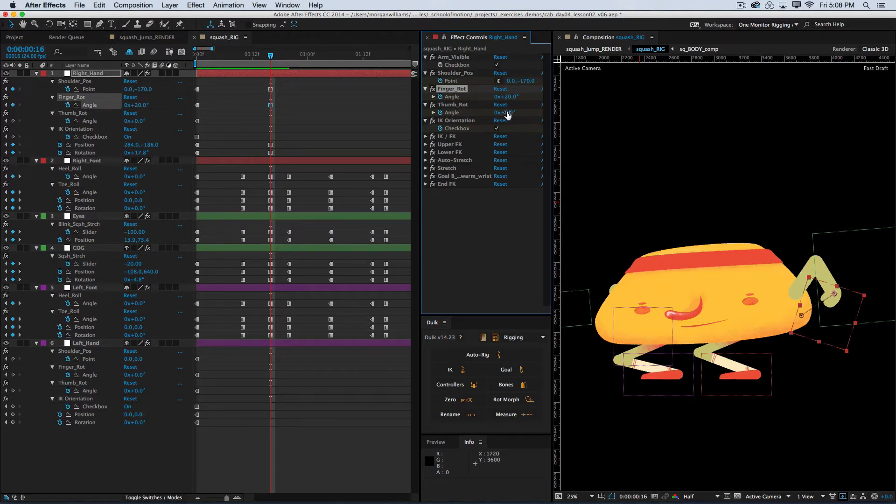
{"action": "left_click_drag", "start_coordinate": [510, 112], "coordinate": [505, 112]}
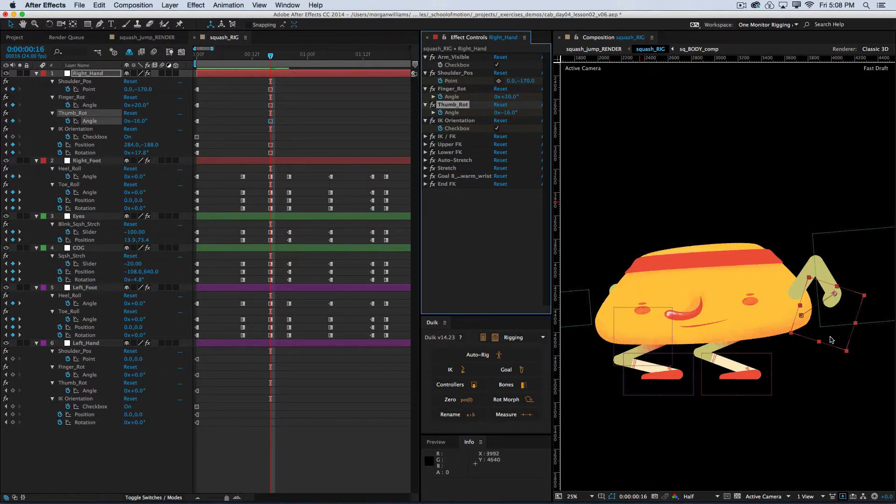
{"action": "left_click_drag", "start_coordinate": [833, 335], "coordinate": [835, 335]}
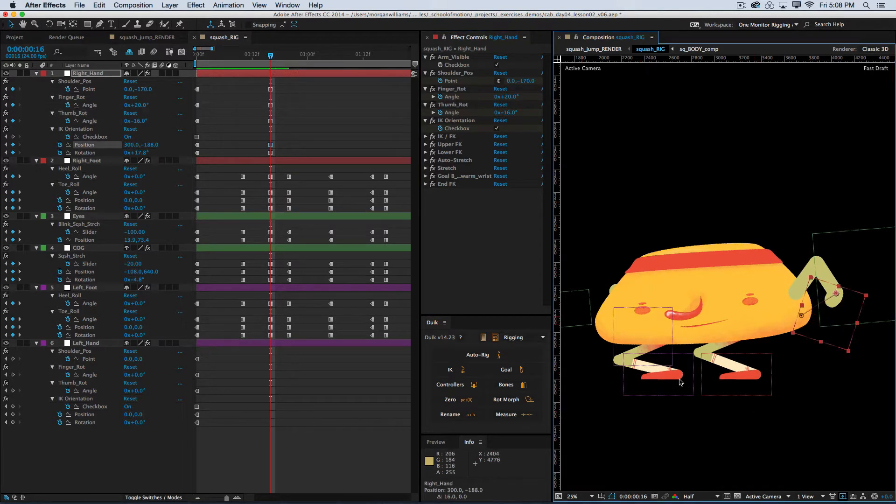
- Pull the left hand out beside the body to Position about -580, -228 and turn off its IK Orientation
{"action": "left_click_drag", "start_coordinate": [658, 400], "coordinate": [719, 399]}
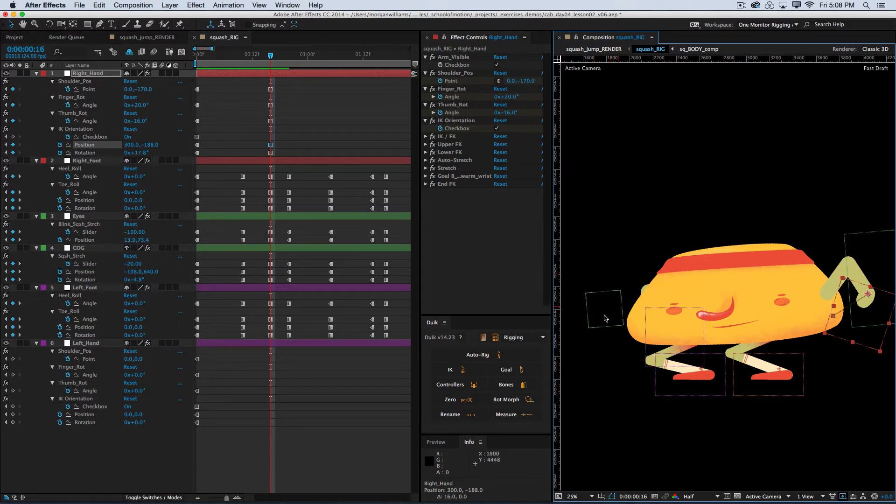
{"action": "left_click_drag", "start_coordinate": [607, 314], "coordinate": [581, 301]}
{"action": "key", "text": "super+z"}
{"action": "left_click_drag", "start_coordinate": [668, 331], "coordinate": [603, 316]}
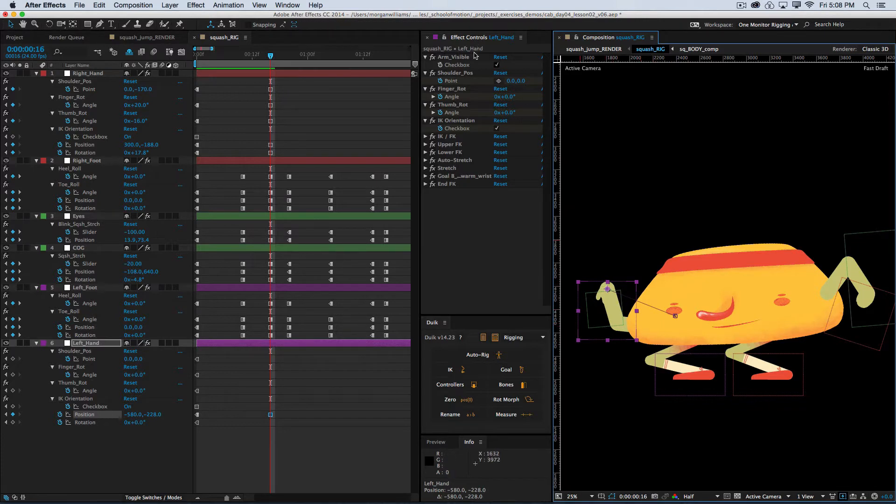
{"action": "left_click", "coordinate": [497, 129]}
{"action": "left_click", "coordinate": [461, 129]}
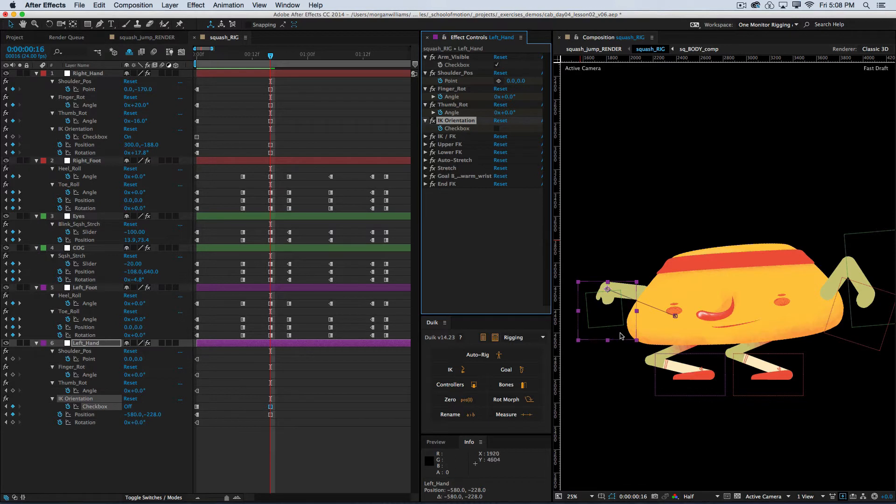
- Set the left arm's Shoulder_Pos to 0, -280 and move the left hand to Position about -576, -148
{"action": "left_click_drag", "start_coordinate": [621, 335], "coordinate": [628, 352]}
{"action": "left_click_drag", "start_coordinate": [629, 355], "coordinate": [616, 356]}
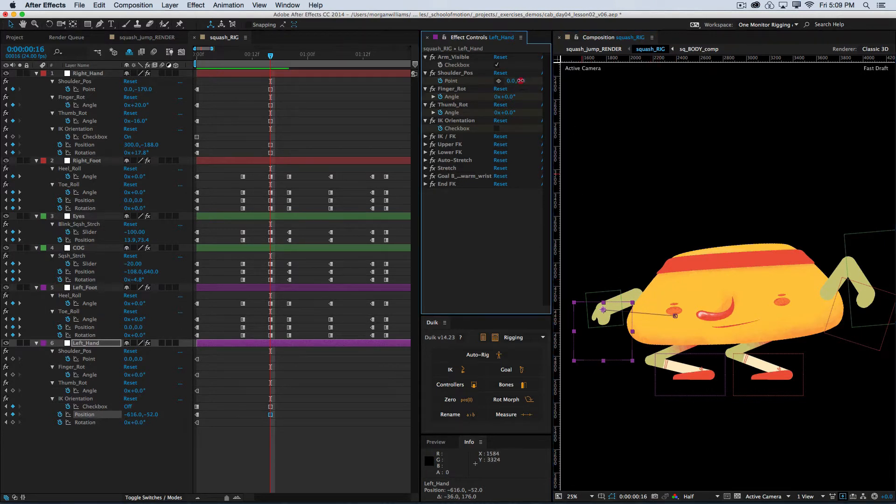
{"action": "left_click_drag", "start_coordinate": [519, 82], "coordinate": [504, 83]}
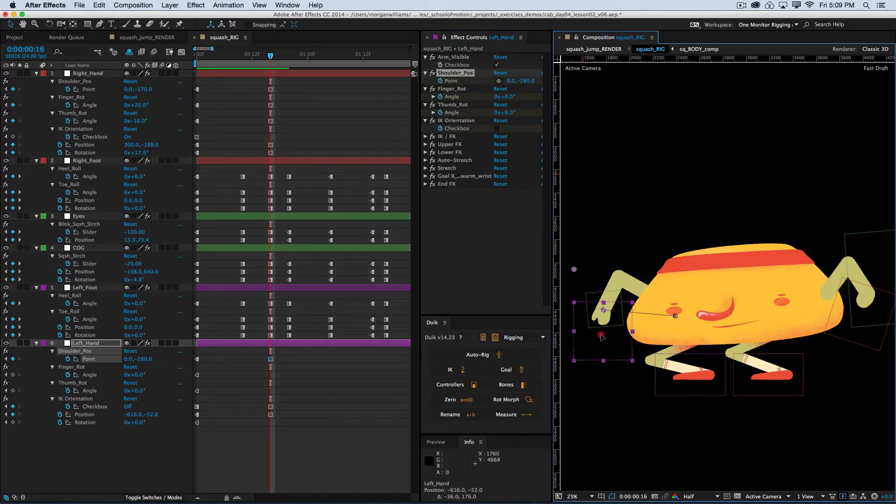
{"action": "left_click_drag", "start_coordinate": [601, 343], "coordinate": [609, 329]}
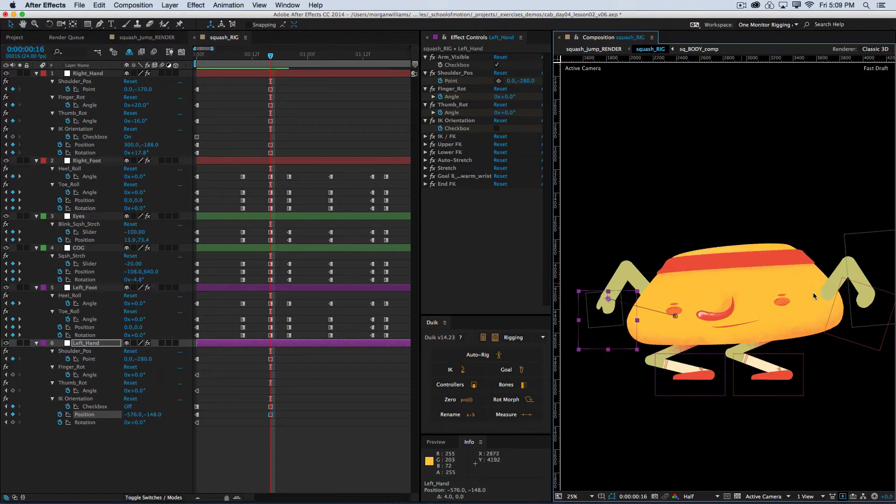
- Set the right arm's Shoulder_Pos to 0, -240 and raise the right hand to Position about 288, -304
{"action": "left_click", "coordinate": [863, 332]}
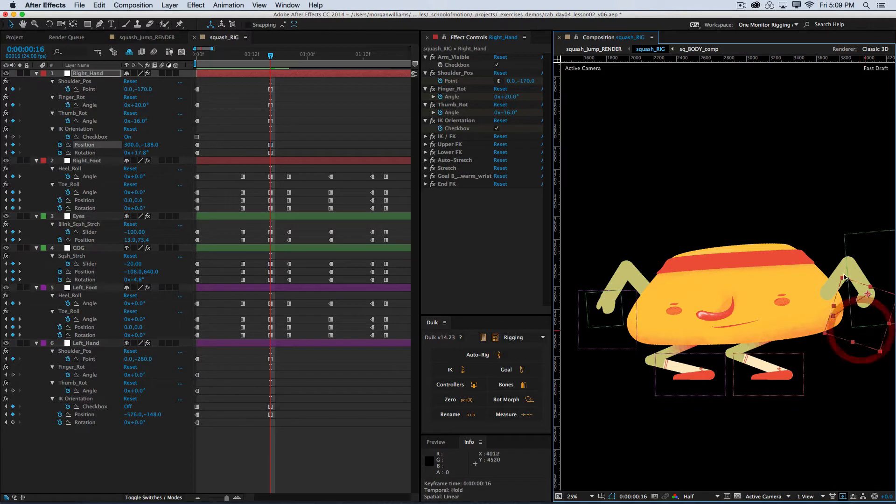
{"action": "left_click_drag", "start_coordinate": [531, 81], "coordinate": [485, 84]}
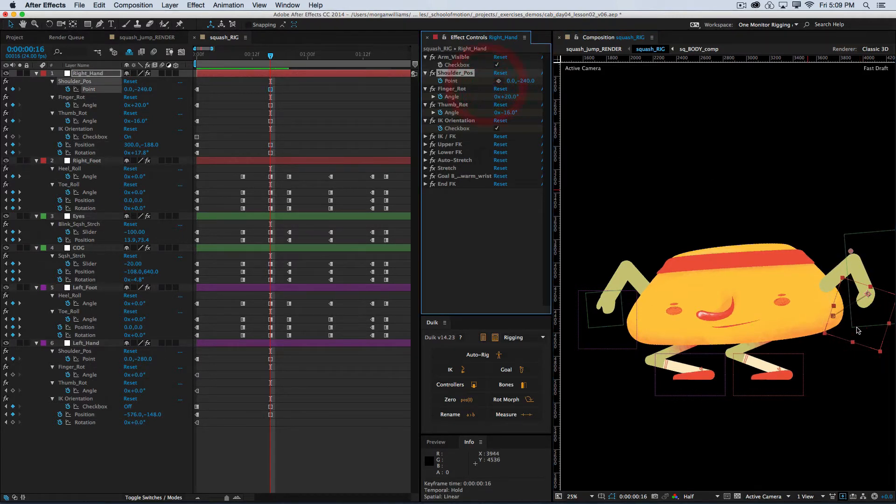
{"action": "mouse_move", "coordinate": [864, 331]}
{"action": "left_mouse_down"}
{"action": "mouse_move", "coordinate": [864, 315]}
{"action": "mouse_move", "coordinate": [860, 326]}
{"action": "left_mouse_up"}
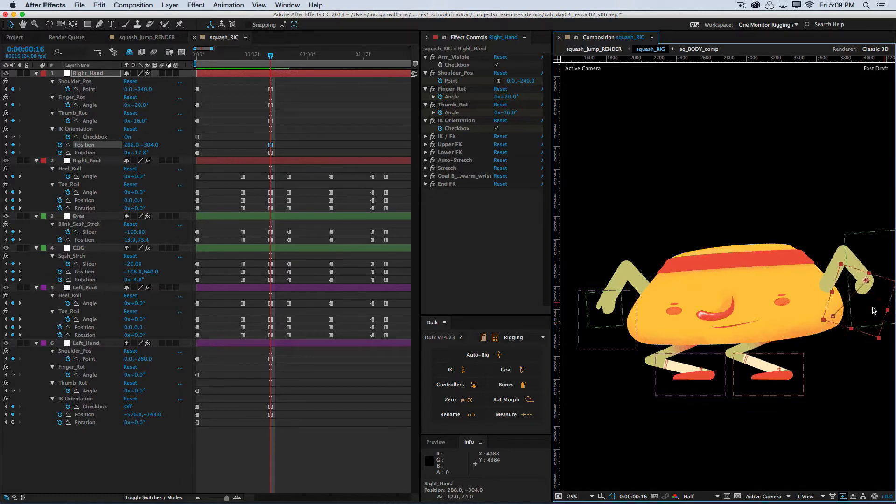
- Nudge the left hand to Position about -584, -136 and rotate it to about -29°
{"action": "left_click", "coordinate": [618, 341]}
{"action": "left_click_drag", "start_coordinate": [617, 340], "coordinate": [609, 344]}
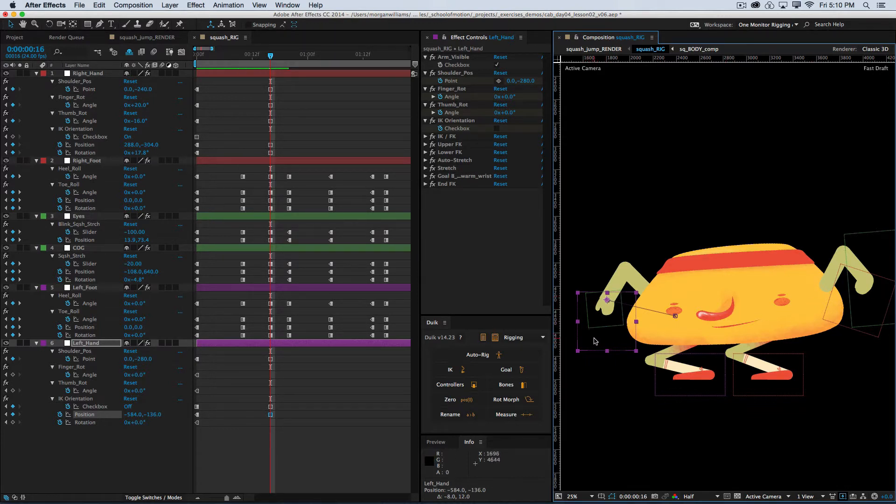
{"action": "key", "text": "w"}
{"action": "left_click_drag", "start_coordinate": [594, 341], "coordinate": [616, 337]}
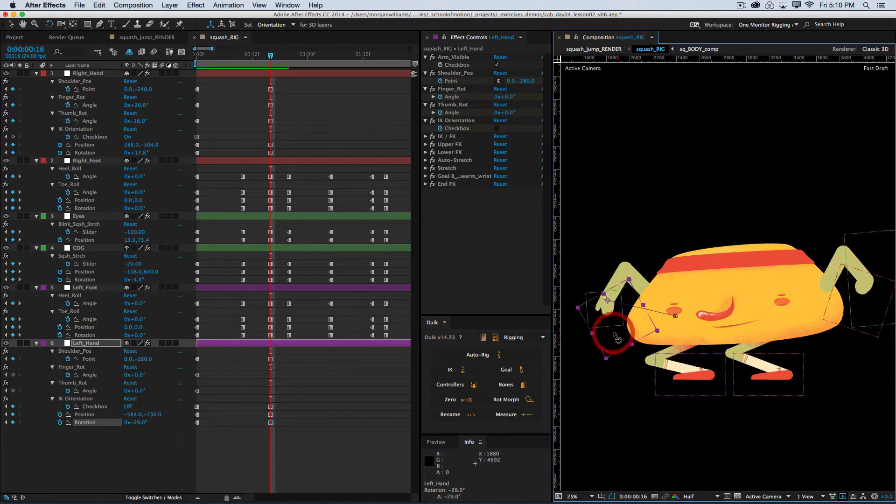
- Curl the left hand with Thumb_Rot at -16° and Finger_Rot at 23°, and move it to Position about -604, -272
{"action": "key", "text": "v"}
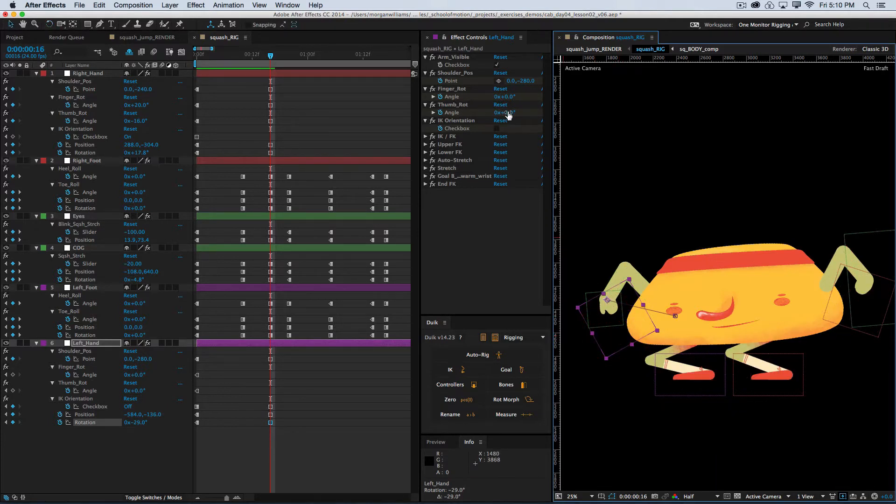
{"action": "left_click_drag", "start_coordinate": [503, 113], "coordinate": [515, 96]}
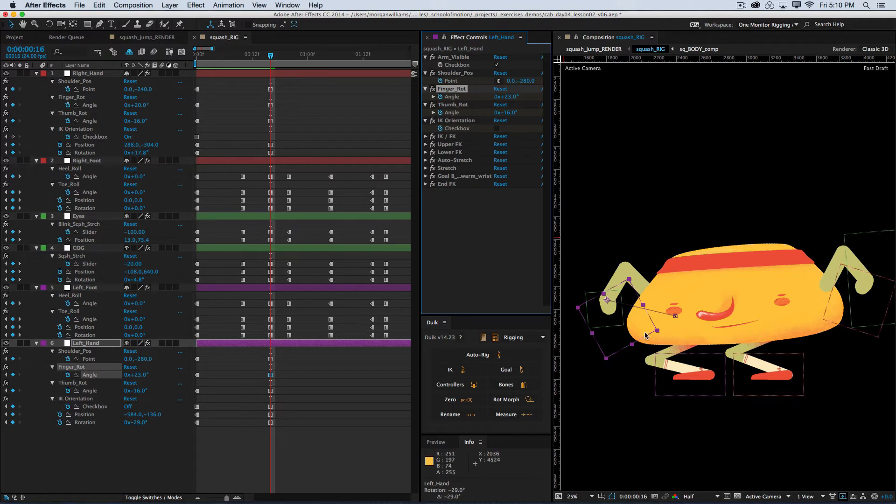
{"action": "left_click", "coordinate": [620, 339]}
{"action": "left_click_drag", "start_coordinate": [620, 339], "coordinate": [611, 341]}
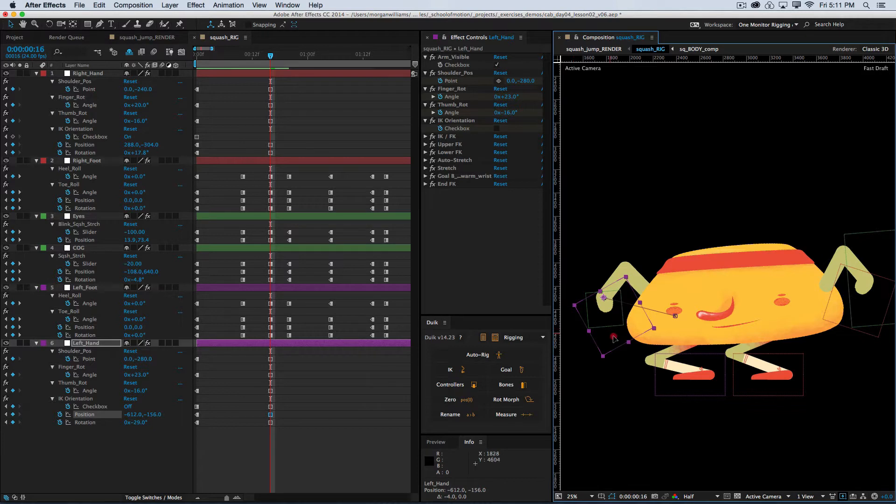
{"action": "left_click_drag", "start_coordinate": [614, 338], "coordinate": [610, 320]}
- Move the right hand out and down to Position about 332, -216 and save the project
{"action": "left_click_drag", "start_coordinate": [872, 314], "coordinate": [879, 320]}
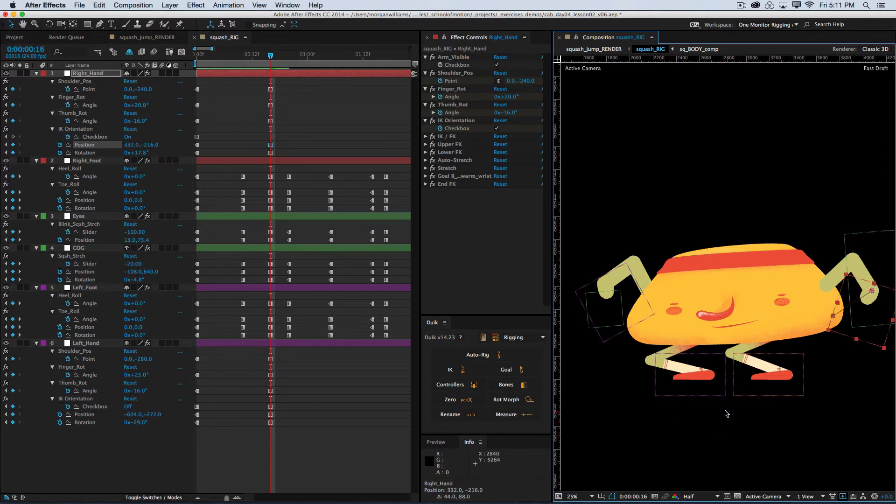
{"action": "key", "text": "super+s"}
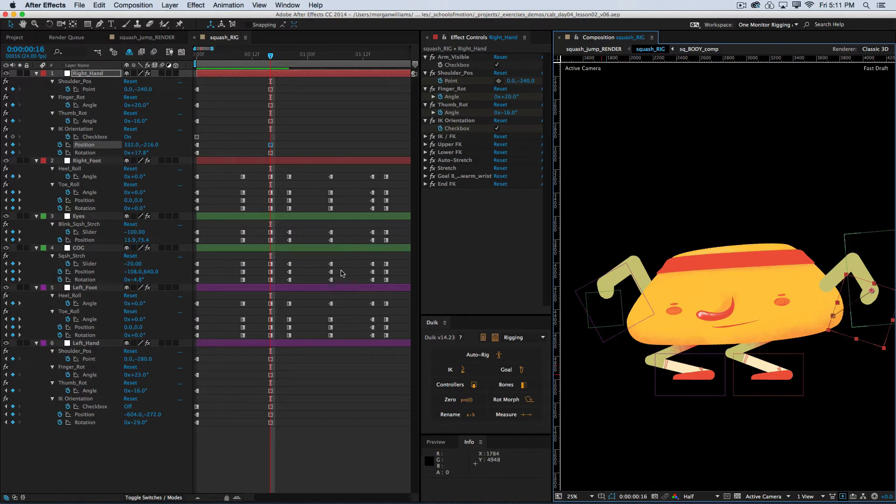
- Add keyframes at frame 10 for both hands on every property keyed at frame 16, keeping the rest pose values
{"action": "left_click_drag", "start_coordinate": [286, 358], "coordinate": [256, 438]}
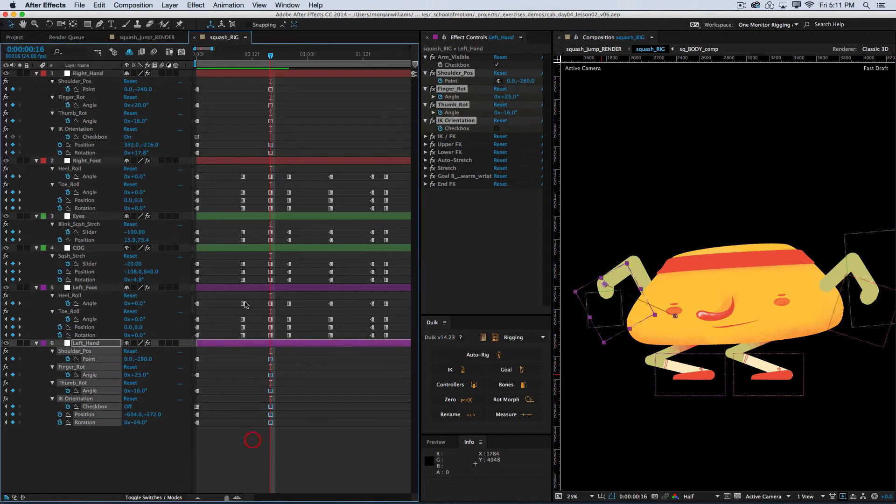
{"action": "left_click_drag", "start_coordinate": [291, 86], "coordinate": [256, 157]}
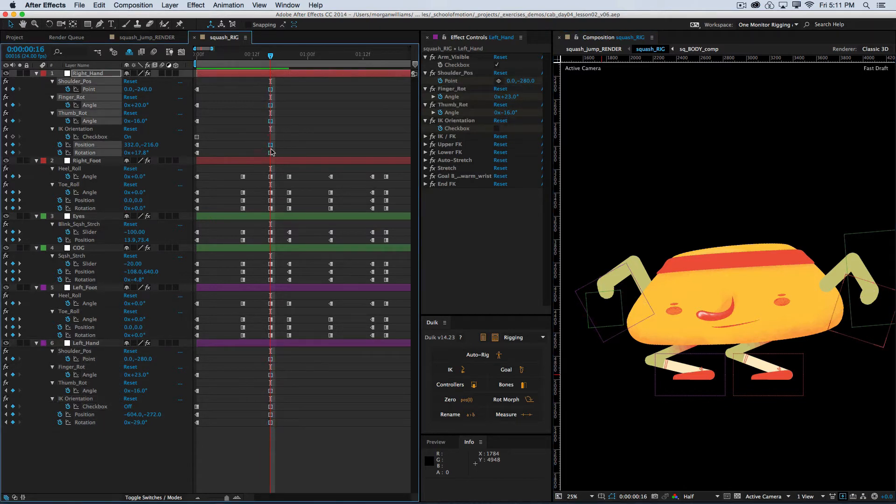
{"action": "left_click", "coordinate": [323, 124]}
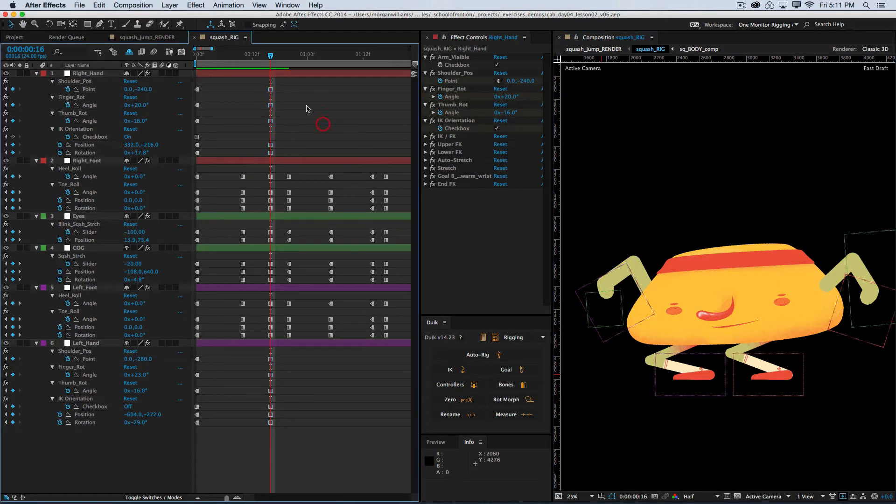
{"action": "left_click_drag", "start_coordinate": [292, 88], "coordinate": [260, 150]}
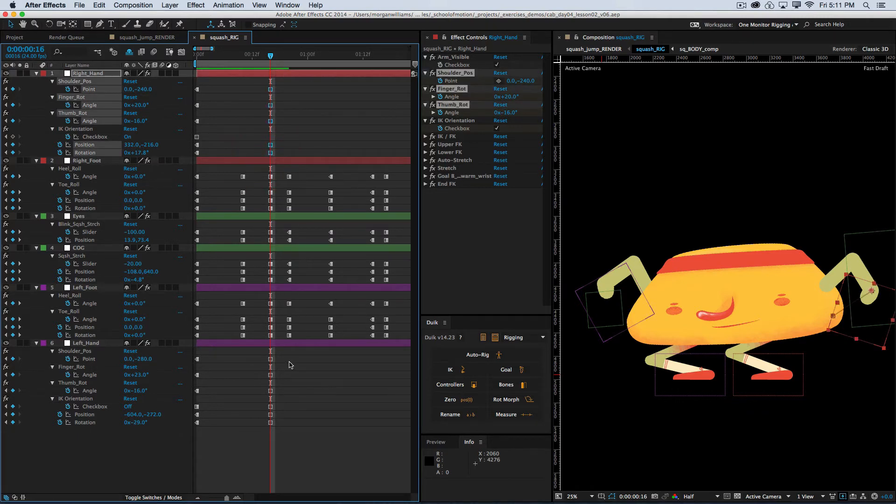
{"action": "left_click_drag", "start_coordinate": [290, 360], "coordinate": [255, 444]}
{"action": "key", "text": "j"}
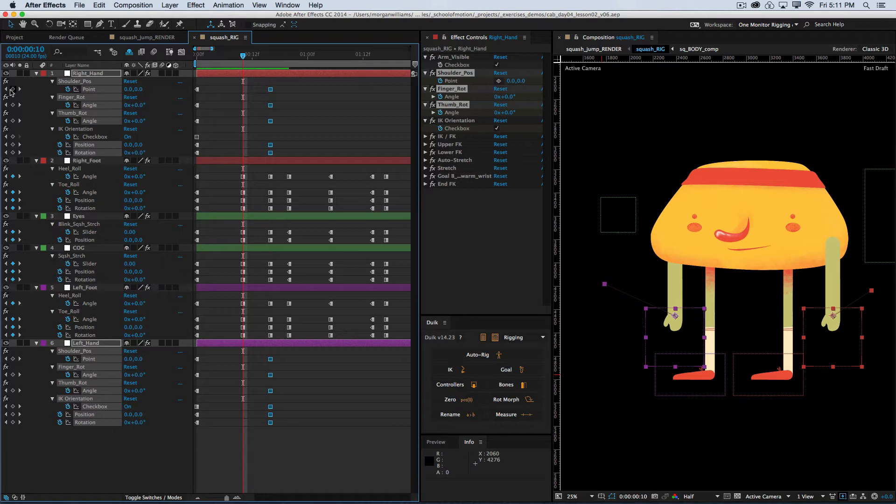
{"action": "left_click", "coordinate": [12, 90]}
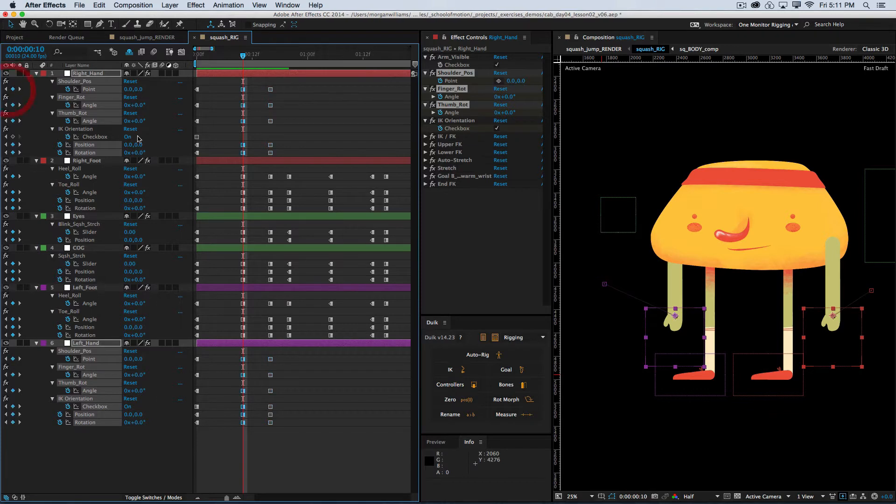
- On the frame 20 stretch pose, pull the left hand in toward the body to Position about -364, -632
{"action": "key", "text": "k"}
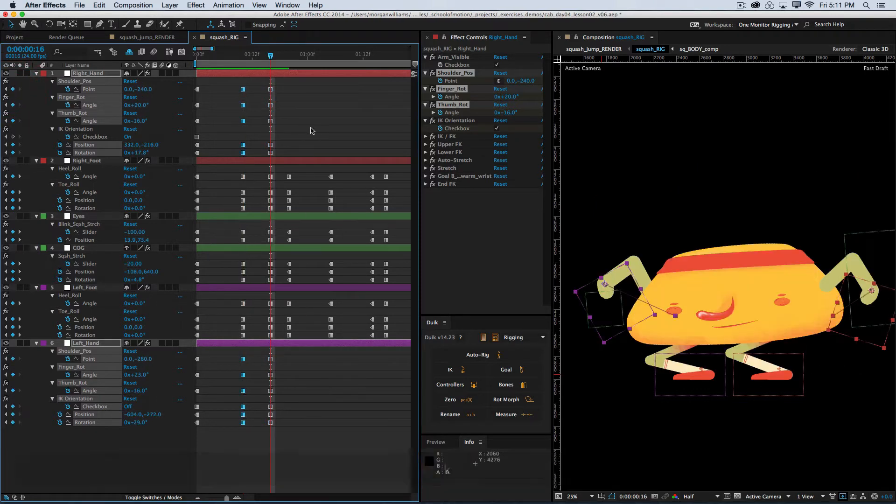
{"action": "left_click", "coordinate": [310, 127]}
{"action": "key", "text": "k"}
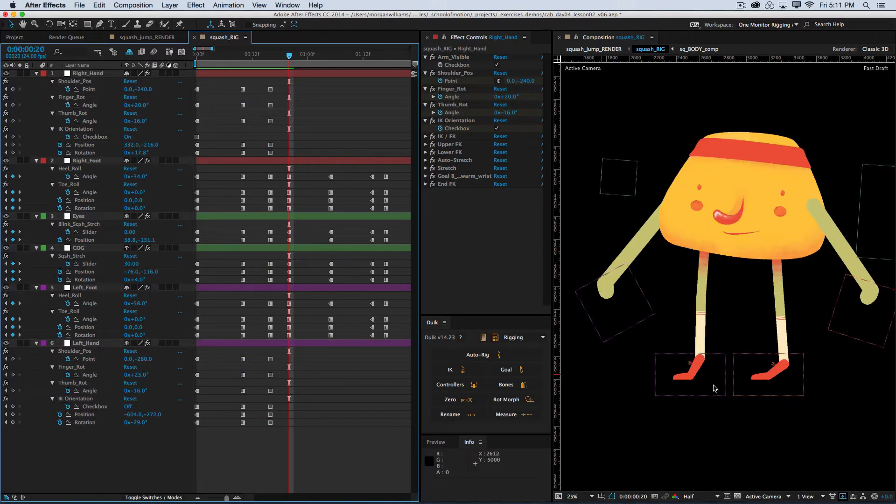
{"action": "key", "text": "j"}
{"action": "key", "text": "j"}
{"action": "key", "text": "k"}
{"action": "left_click_drag", "start_coordinate": [611, 300], "coordinate": [648, 269]}
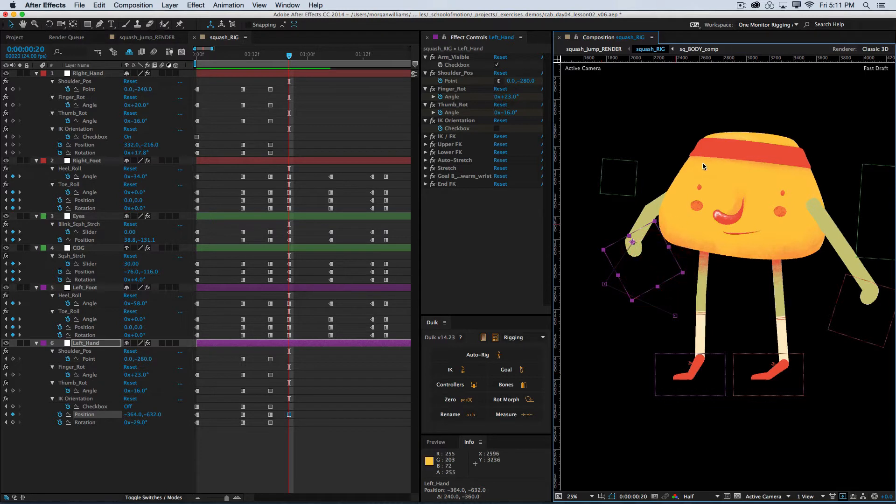
- Set the left arm's Shoulder_Pos to 0, 0 and lower the left hand to Position about -160, -192
{"action": "left_click", "coordinate": [526, 81]}
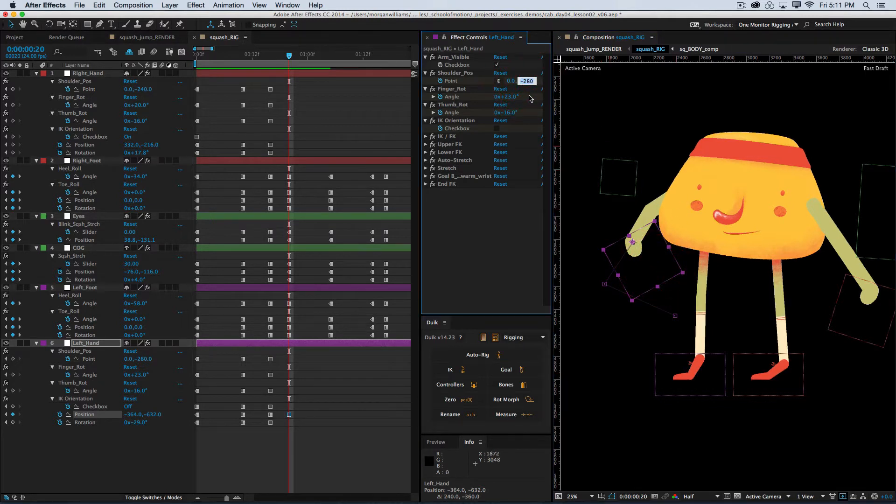
{"action": "type", "text": "0"}
{"action": "key", "text": "Return"}
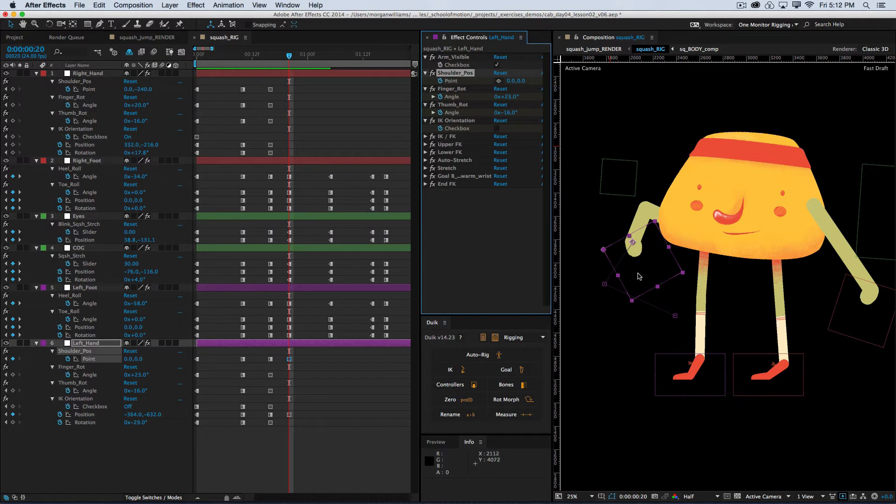
{"action": "left_click_drag", "start_coordinate": [637, 240], "coordinate": [662, 324]}
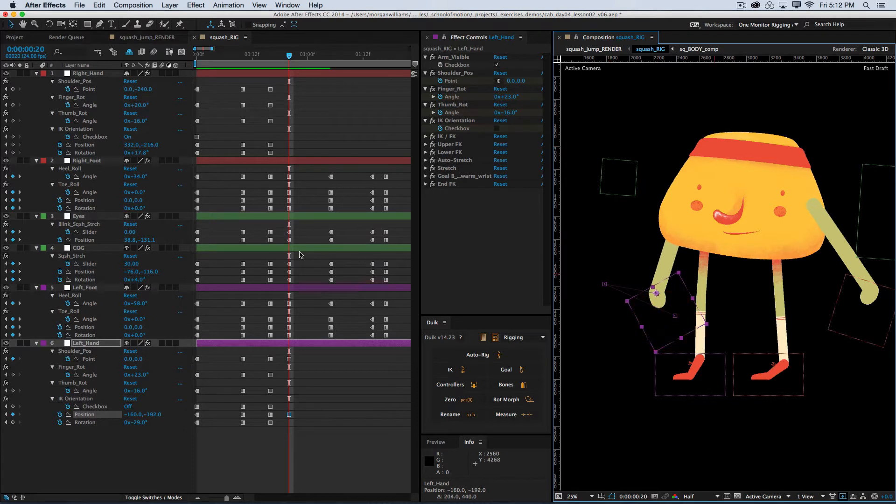
- Lower the right arm's shoulder at frame 20 by setting its Shoulder_Pos to about 0, 64
{"action": "left_click", "coordinate": [88, 73]}
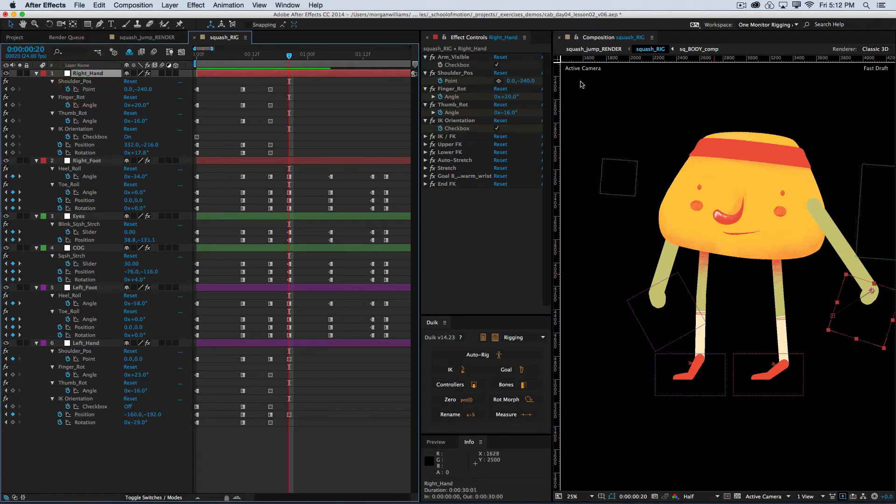
{"action": "left_click", "coordinate": [525, 82]}
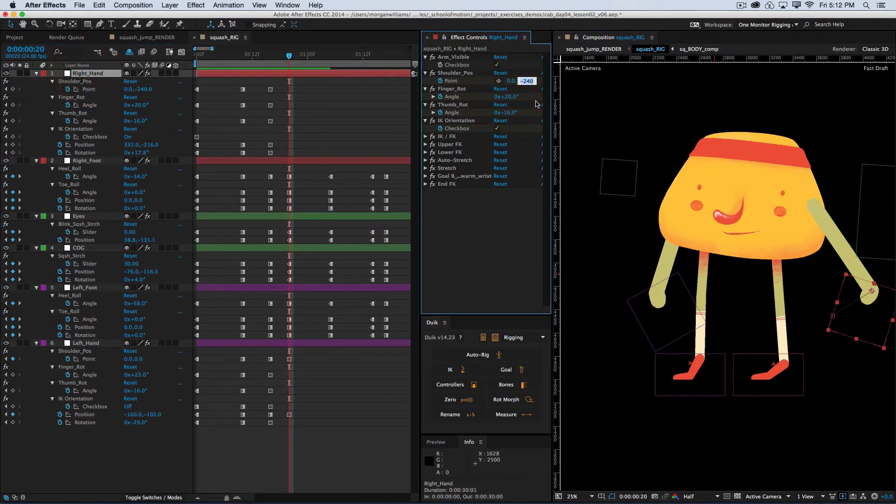
{"action": "type", "text": "0"}
{"action": "key", "text": "Return"}
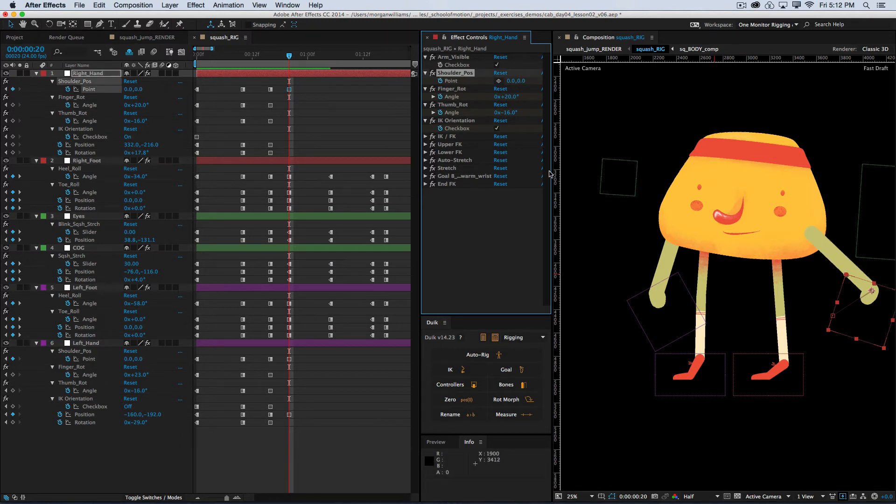
{"action": "left_click_drag", "start_coordinate": [525, 80], "coordinate": [555, 78]}
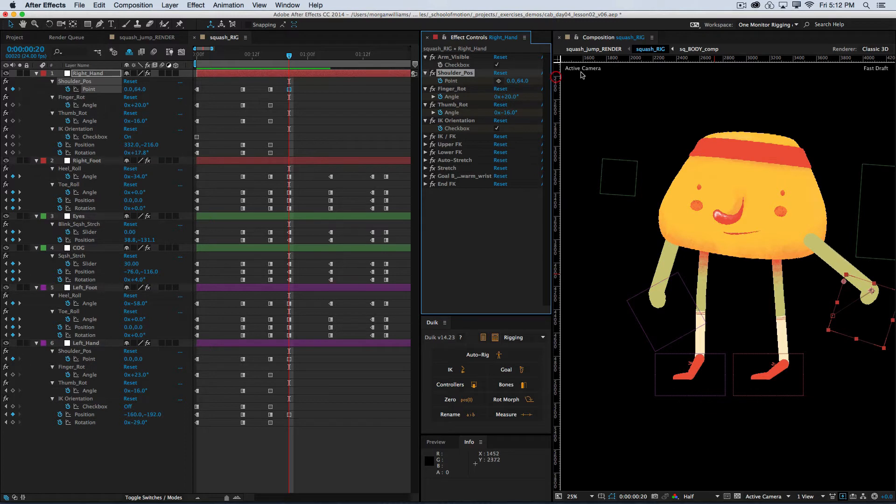
- Set the left arm's Shoulder_Pos to about 0, 65 and move the left hand to Position about -200, -144
{"action": "left_click", "coordinate": [89, 343]}
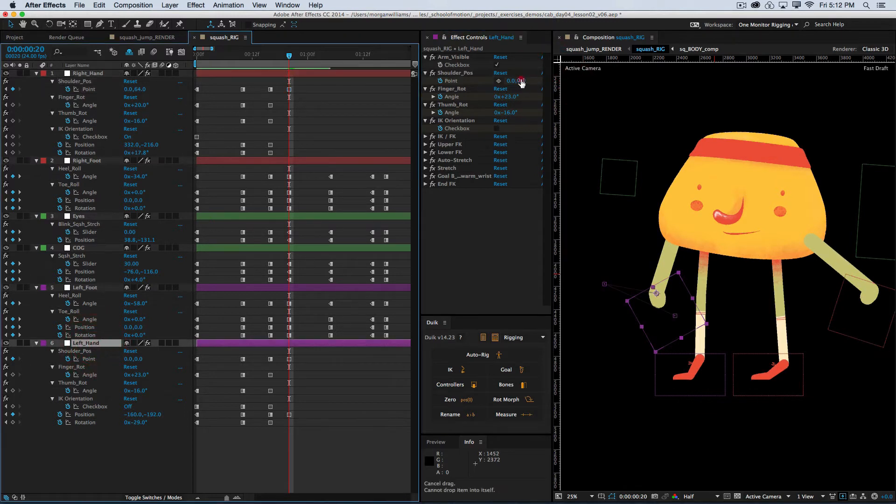
{"action": "left_click_drag", "start_coordinate": [522, 82], "coordinate": [552, 82]}
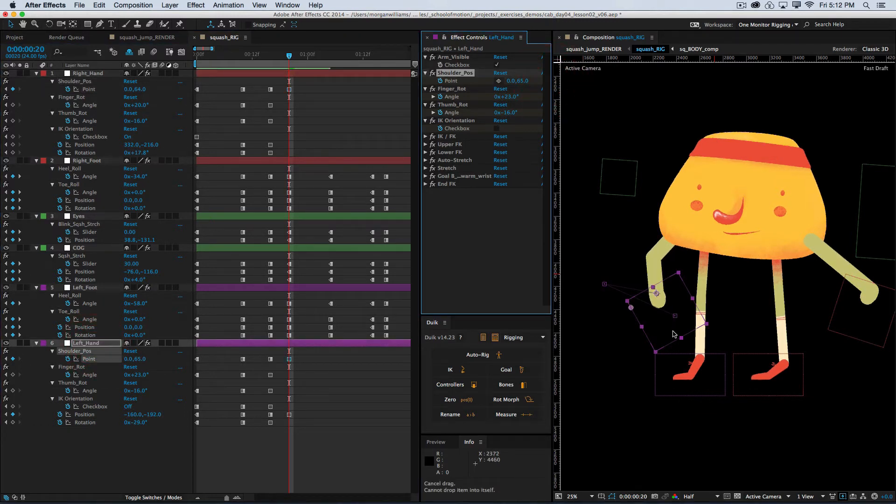
{"action": "left_click_drag", "start_coordinate": [674, 334], "coordinate": [668, 341]}
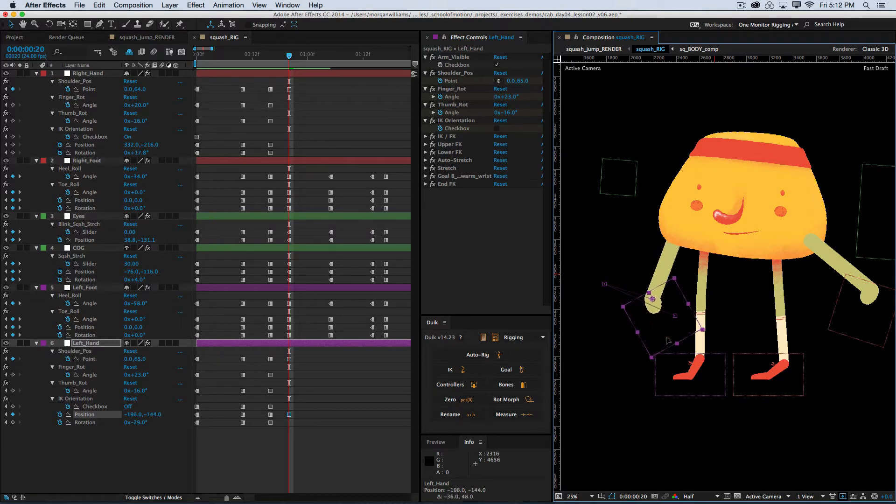
- Compare the frame 16 and 20 poses, rotate the left hand to about 58° at frame 20 and place it at about -56, -112
{"action": "key", "text": "j"}
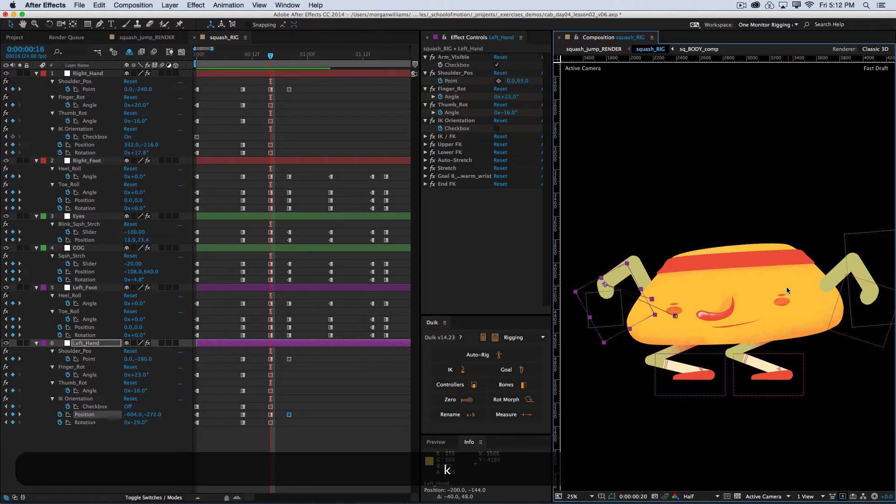
{"action": "key", "text": "k"}
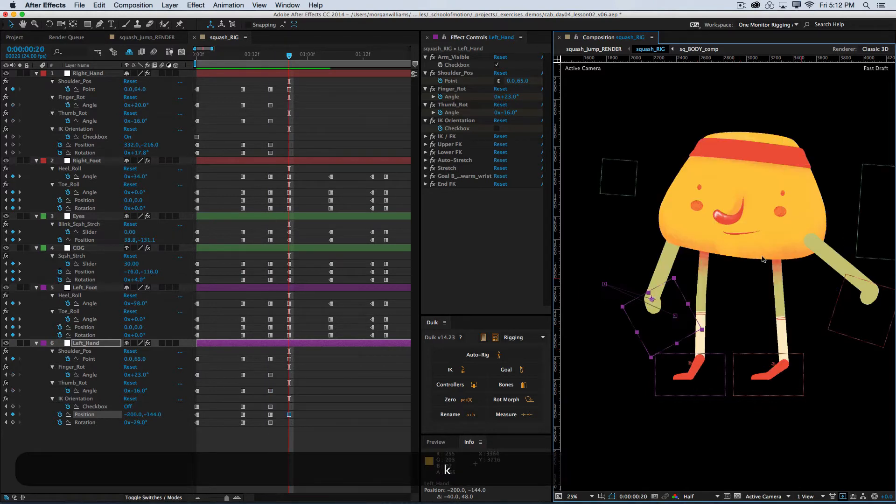
{"action": "key", "text": "j"}
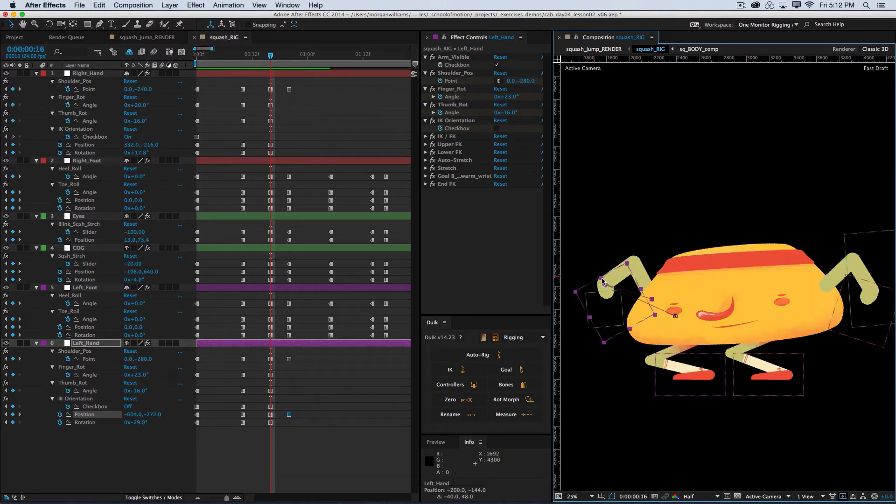
{"action": "key", "text": "k"}
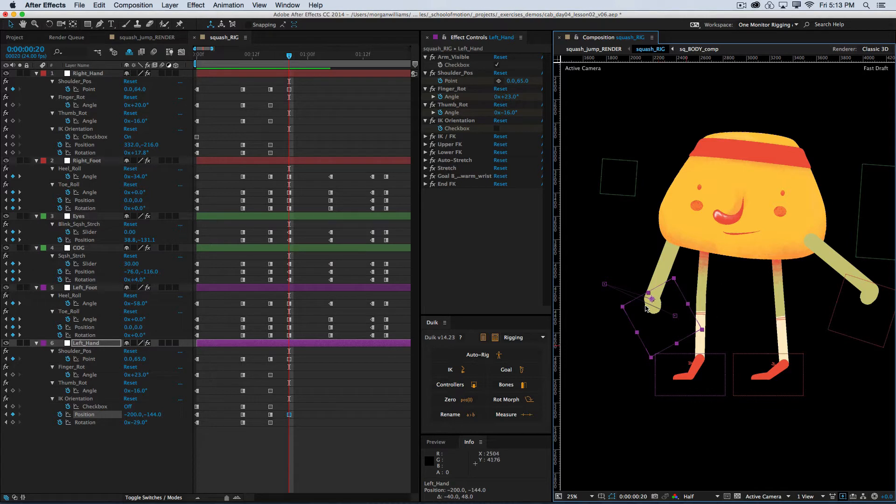
{"action": "left_click_drag", "start_coordinate": [673, 336], "coordinate": [645, 321]}
{"action": "key", "text": "w"}
{"action": "key", "text": "v"}
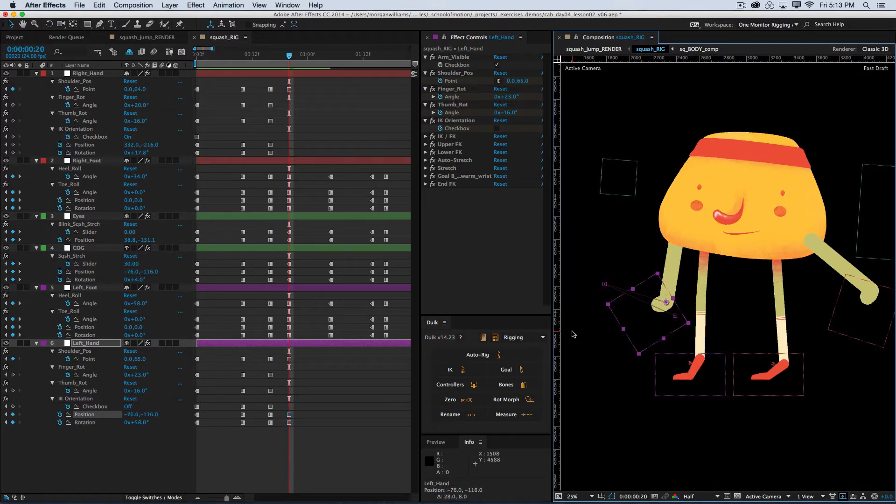
{"action": "key", "text": "Up"}
{"action": "key", "text": "Right"}
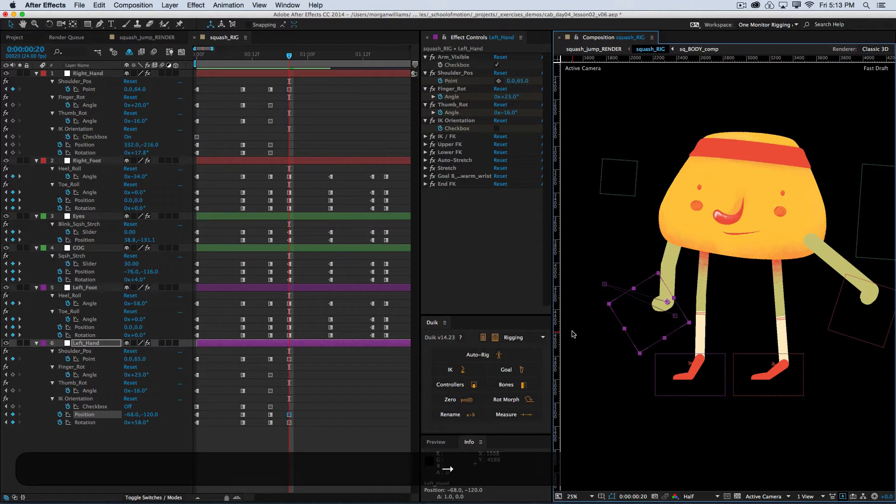
{"action": "key", "text": "Down"}
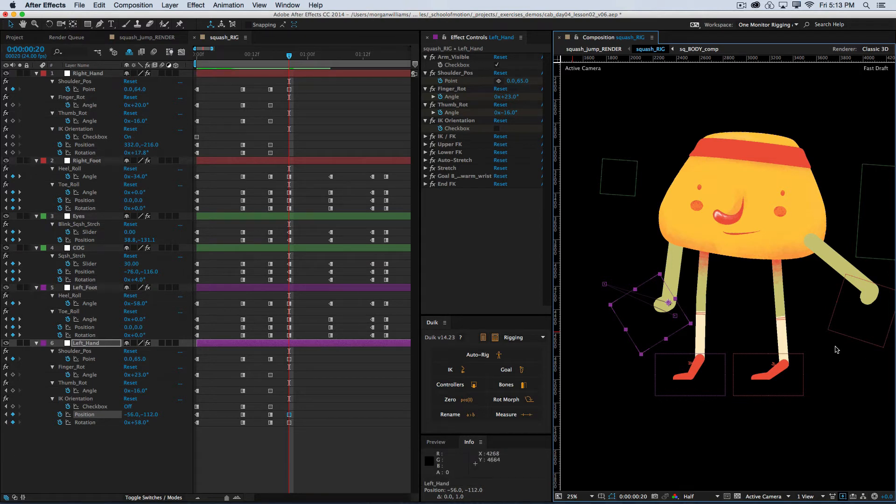
- Bring the right hand in beside the body to Position about -128, -36 and rotate it to about -87.9°
{"action": "mouse_move", "coordinate": [873, 324]}
{"action": "left_mouse_down"}
{"action": "mouse_move", "coordinate": [811, 348]}
{"action": "mouse_move", "coordinate": [878, 333]}
{"action": "mouse_move", "coordinate": [871, 316]}
{"action": "left_mouse_up"}
{"action": "key", "text": "w"}
{"action": "key", "text": "w"}
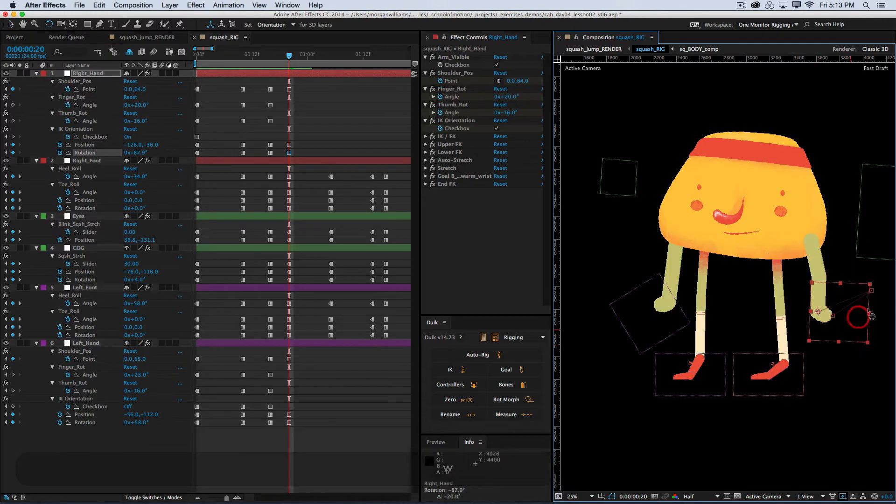
{"action": "key", "text": "v"}
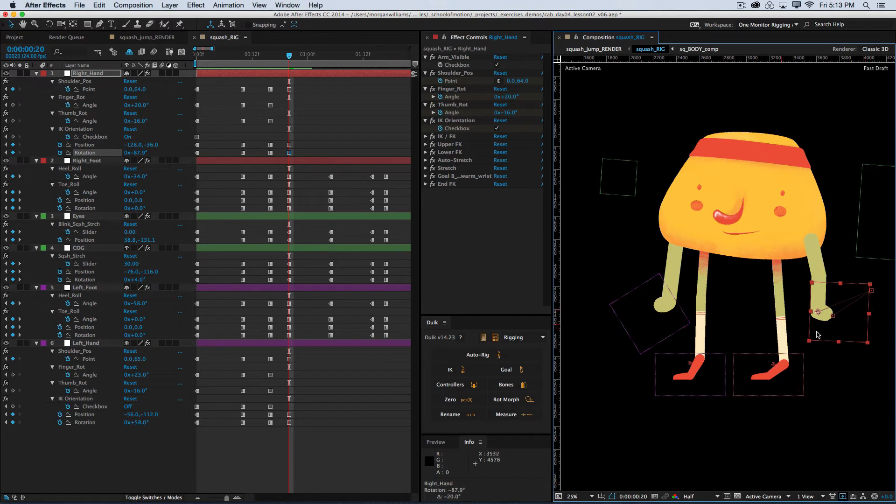
- Nudge the right hand to Position about -156, -28 to straighten the arm and save the project
{"action": "left_click_drag", "start_coordinate": [839, 331], "coordinate": [836, 332]}
{"action": "key", "text": "Down"}
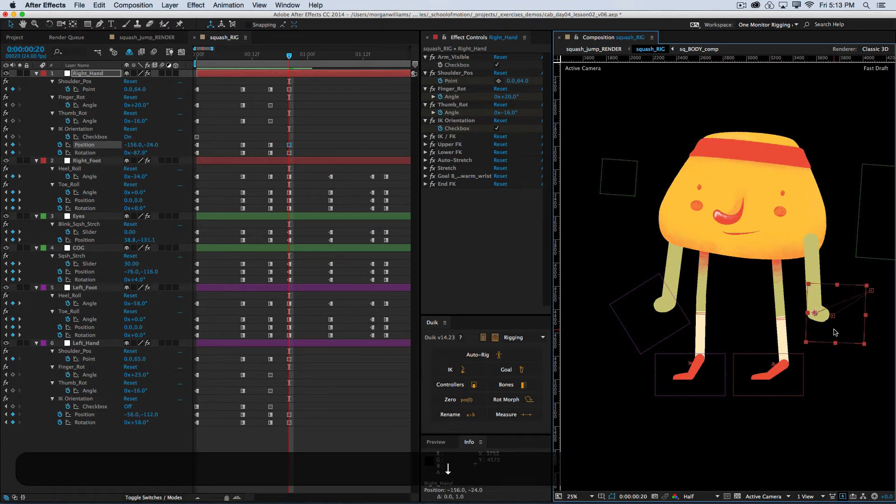
{"action": "key", "text": "Up"}
{"action": "key", "text": "Down"}
{"action": "key", "text": "super+s"}
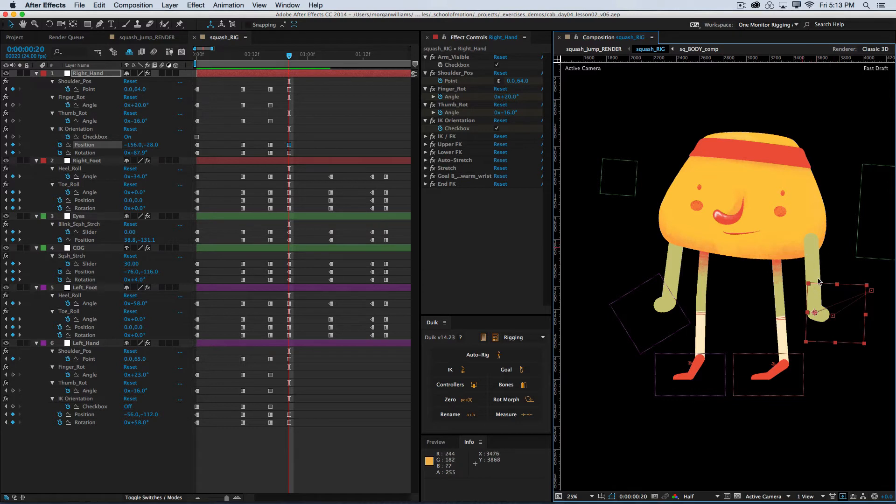
- Deselect the right hand and save the project
{"action": "left_click", "coordinate": [350, 420]}
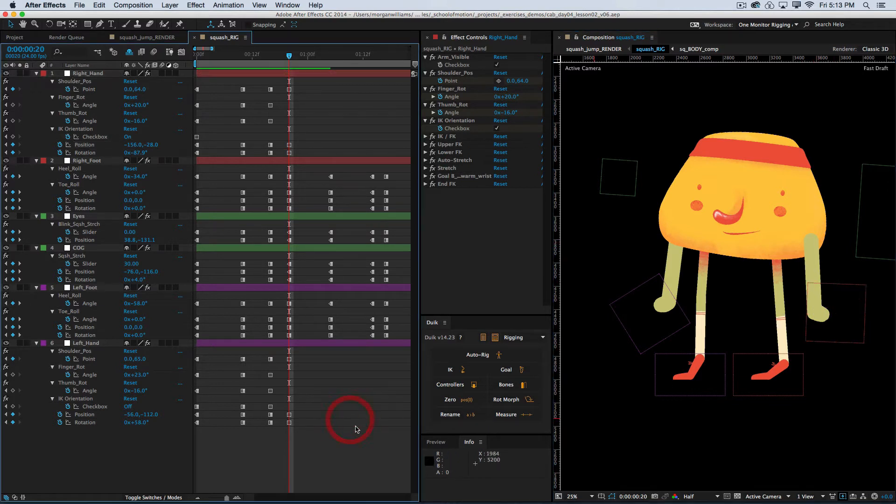
{"action": "key", "text": "super+s"}
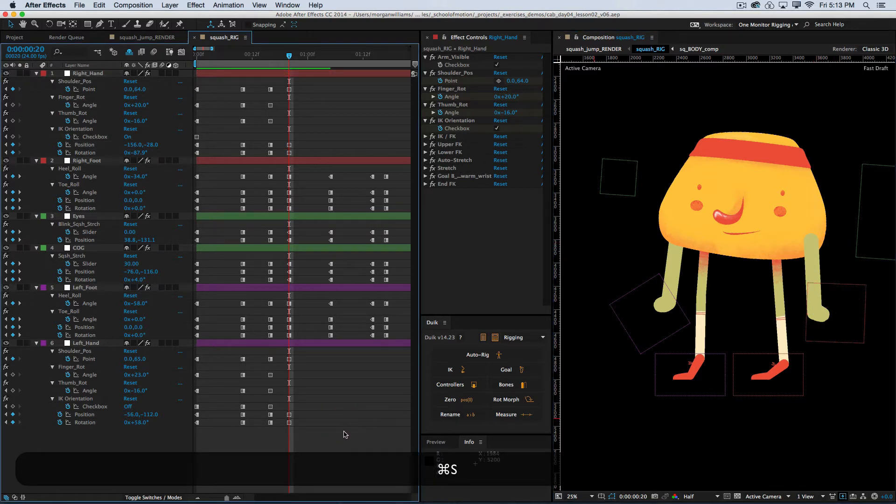
- Compare the frame 16 squash pose with the frame 20 stretch pose, examining how the arms and hands change between them
{"action": "key", "text": "j"}
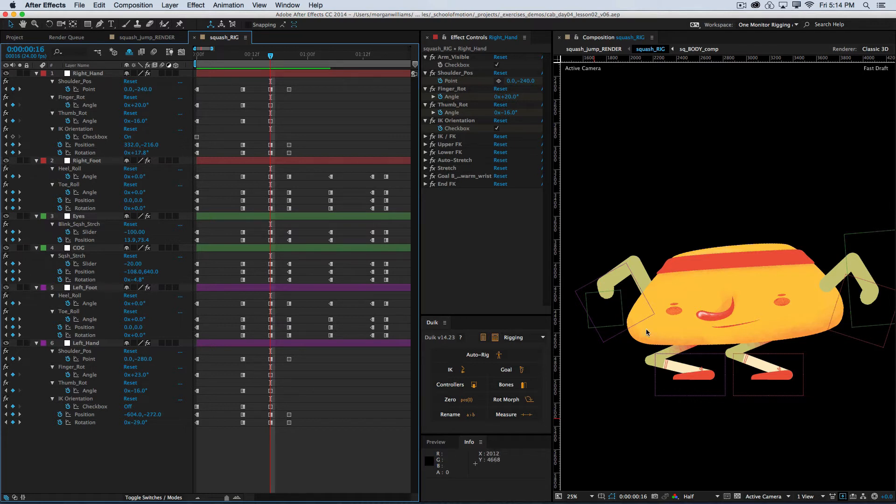
{"action": "key", "text": "j"}
{"action": "key", "text": "k"}
{"action": "key", "text": "k"}
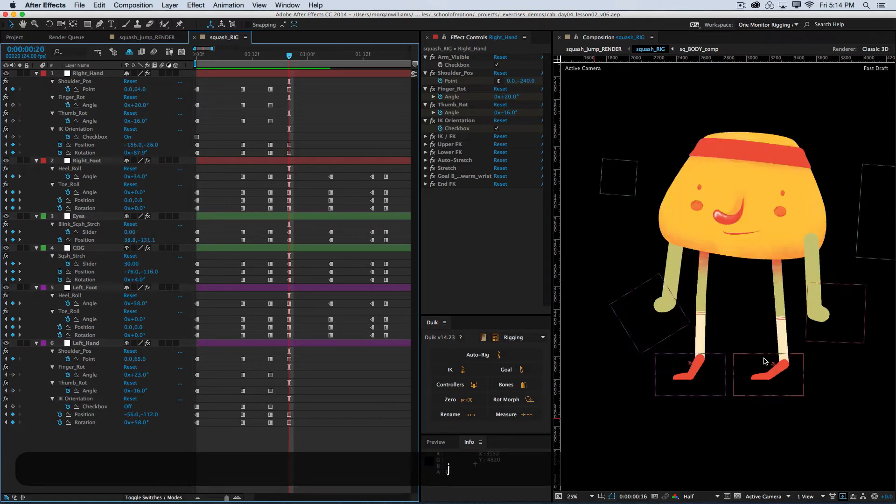
{"action": "key", "text": "j"}
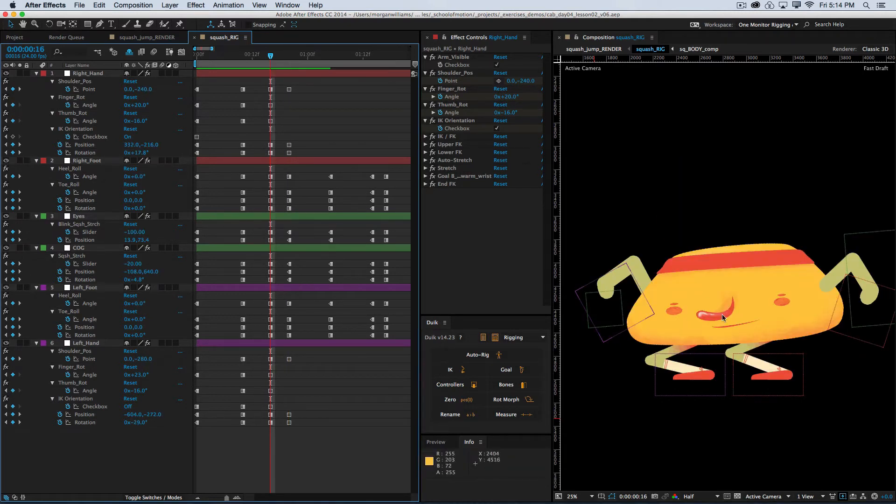
{"action": "key", "text": "k"}
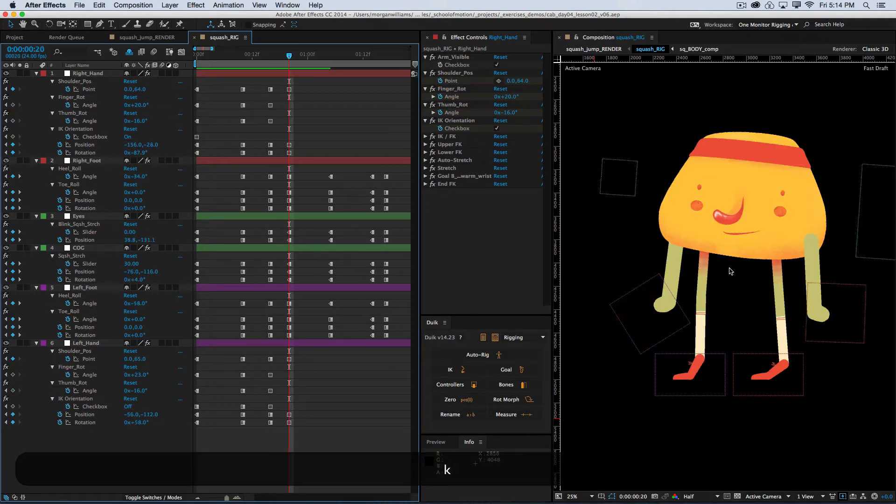
{"action": "key", "text": "j"}
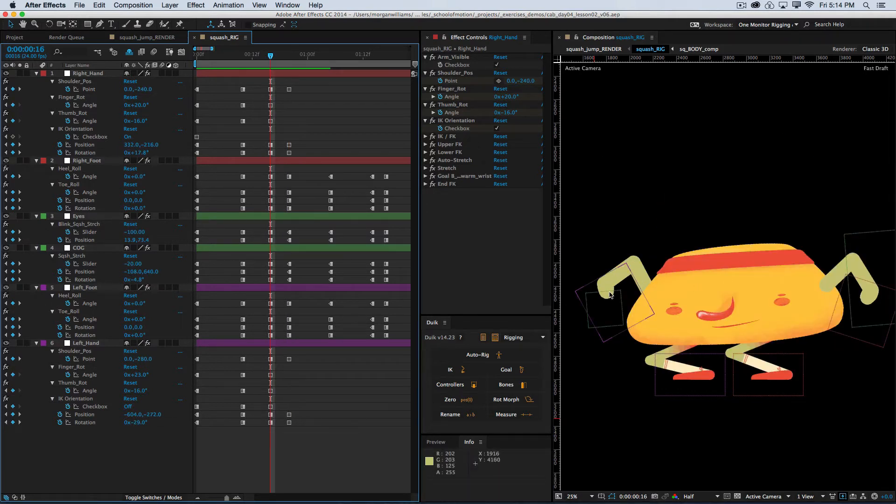
{"action": "key", "text": "k"}
{"action": "key", "text": "j"}
{"action": "key", "text": "k"}
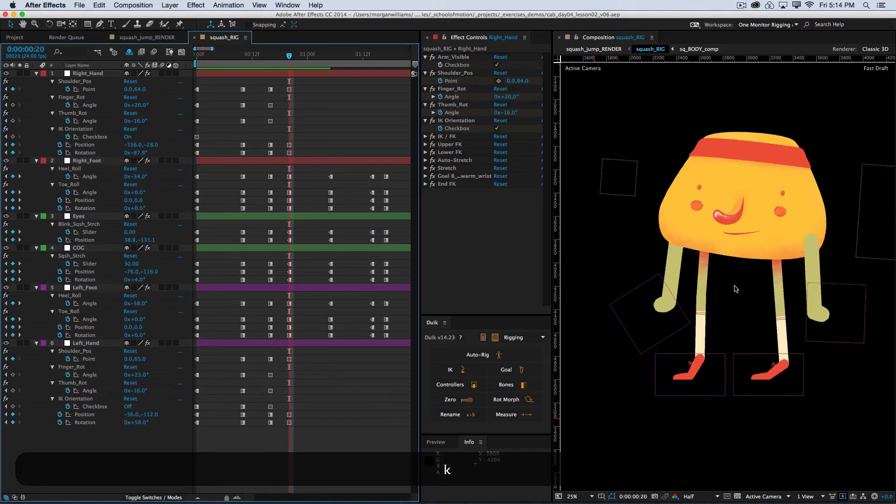
{"action": "key", "text": "j"}
{"action": "key", "text": "k"}
{"action": "key", "text": "j"}
{"action": "key", "text": "k"}
{"action": "key", "text": "j"}
{"action": "key", "text": "k"}
{"action": "key", "text": "j"}
{"action": "key", "text": "k"}
{"action": "key", "text": "j"}
{"action": "key", "text": "k"}
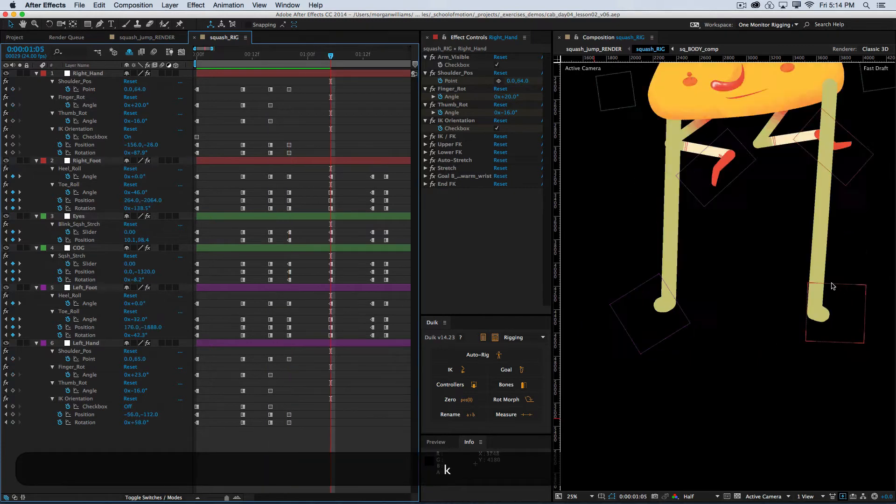
{"action": "key", "text": "j"}
{"action": "key", "text": "k"}
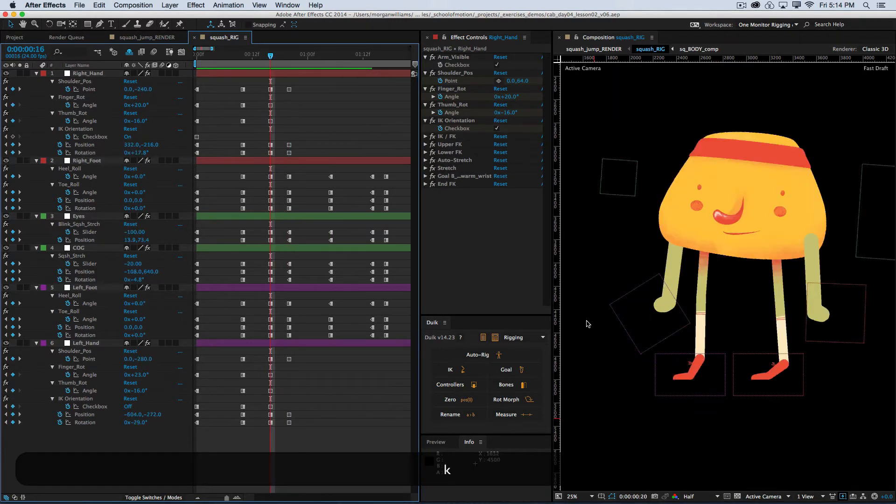
- Save the project and raise the hands at 0:00:01:05, the right to Position about 172, -1544 and the left to about -192, -1328
{"action": "key", "text": "space"}
{"action": "left_click_drag", "start_coordinate": [720, 308], "coordinate": [703, 351]}
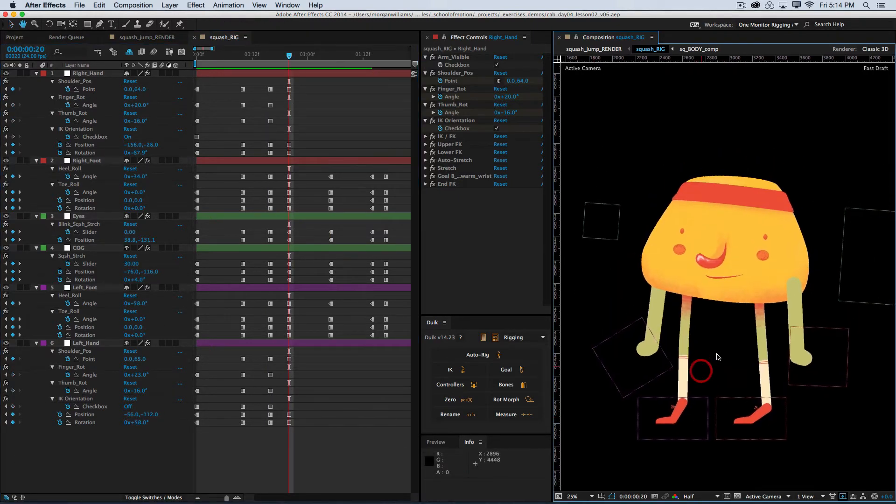
{"action": "key", "text": "super+s"}
{"action": "key", "text": "k"}
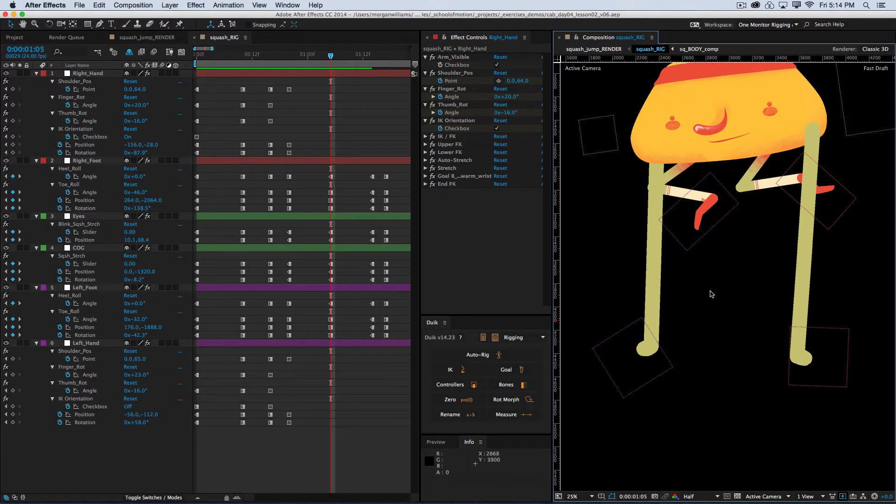
{"action": "left_click_drag", "start_coordinate": [704, 284], "coordinate": [704, 321]}
{"action": "left_click", "coordinate": [826, 404]}
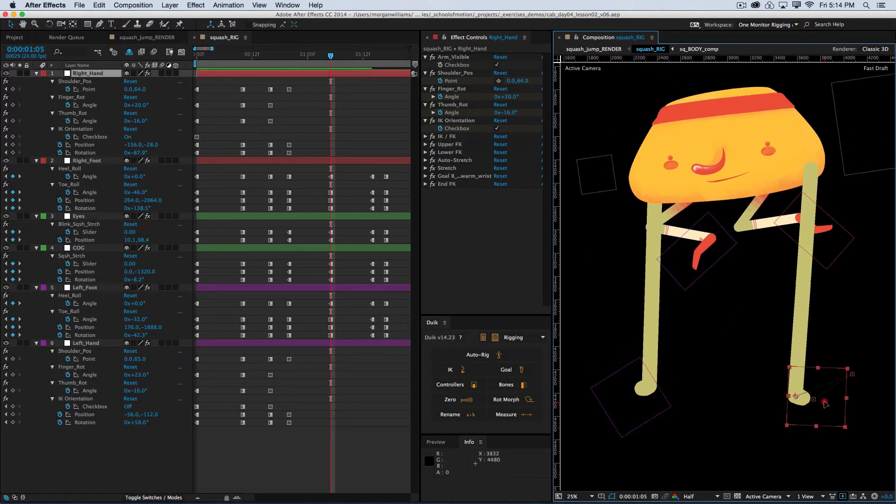
{"action": "left_click_drag", "start_coordinate": [825, 404], "coordinate": [849, 236]}
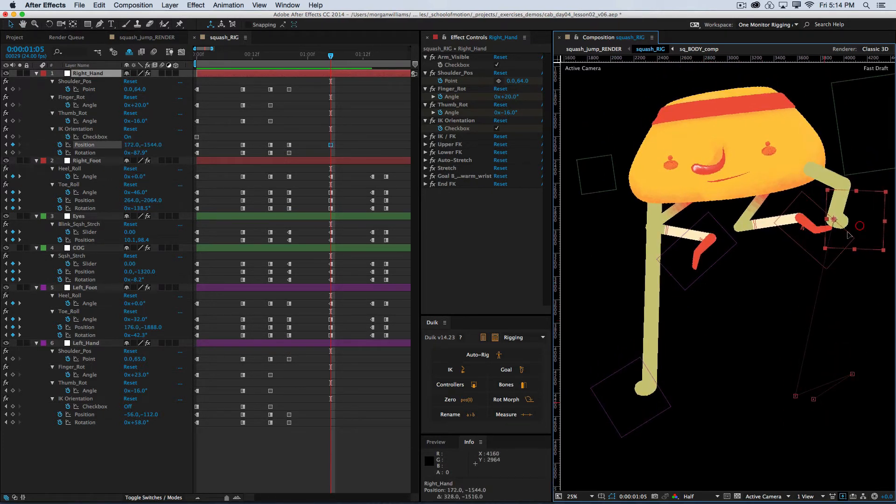
{"action": "left_click_drag", "start_coordinate": [619, 412], "coordinate": [604, 271]}
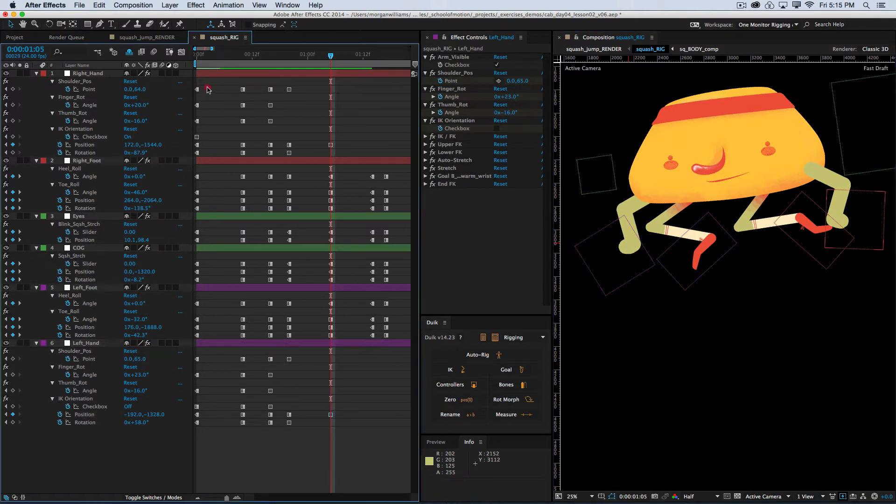
{"action": "left_click_drag", "start_coordinate": [211, 87], "coordinate": [200, 117]}
{"action": "left_click_drag", "start_coordinate": [257, 84], "coordinate": [231, 156]}
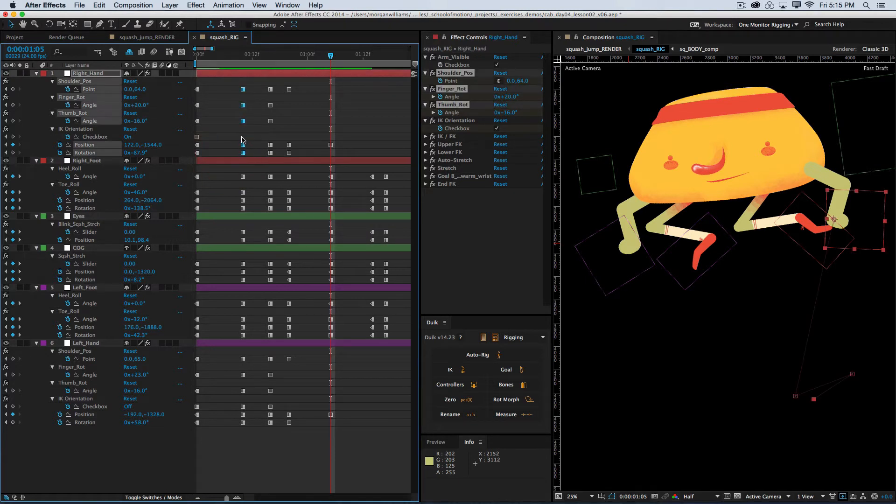
{"action": "key", "text": "super+c"}
{"action": "key", "text": "super+v"}
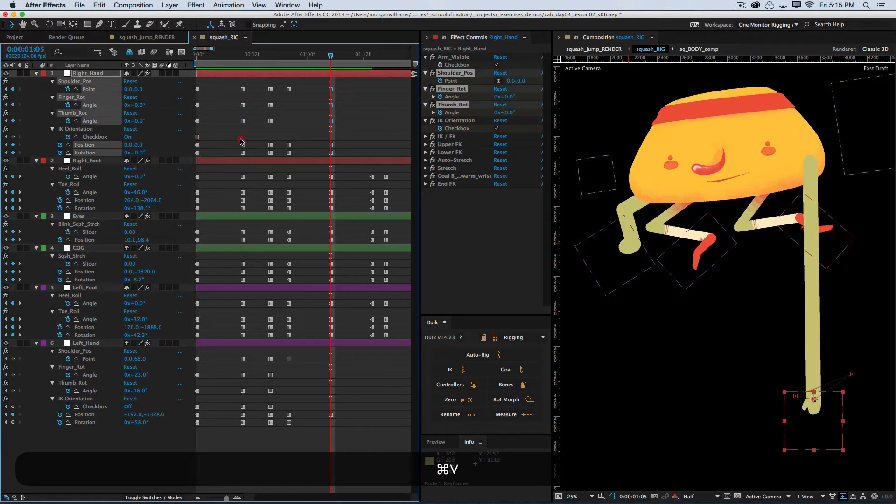
{"action": "left_click", "coordinate": [241, 141]}
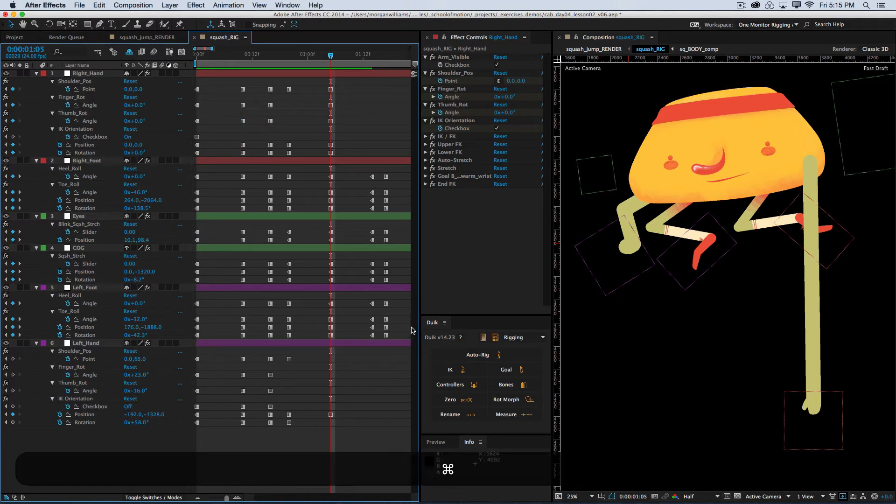
{"action": "key", "text": "super+z"}
{"action": "left_click", "coordinate": [292, 121]}
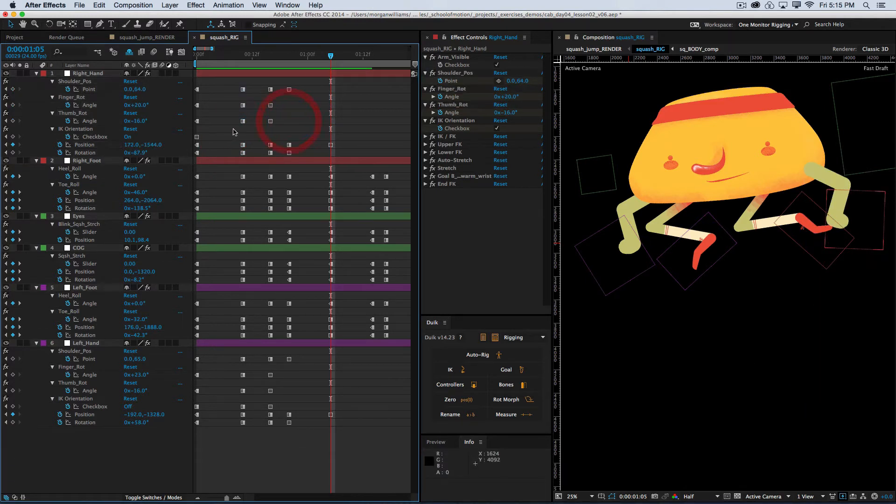
- Copy the right hand's frame 10 Shoulder_Pos, Finger_Rot, Thumb_Rot and Rotation keyframes to 0:00:01:05, leaving out Position
{"action": "left_click_drag", "start_coordinate": [249, 90], "coordinate": [237, 125]}
{"action": "left_click", "coordinate": [242, 153], "text": "shift+super"}
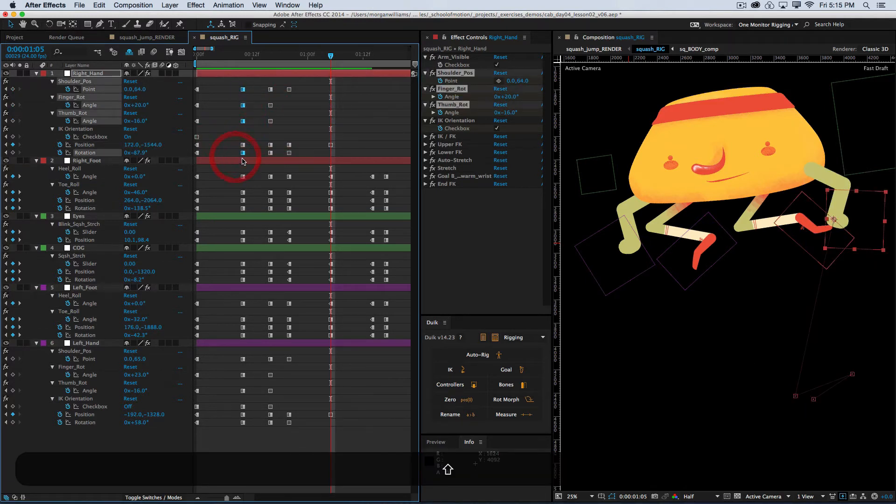
{"action": "key", "text": "super+c"}
{"action": "key", "text": "super+v"}
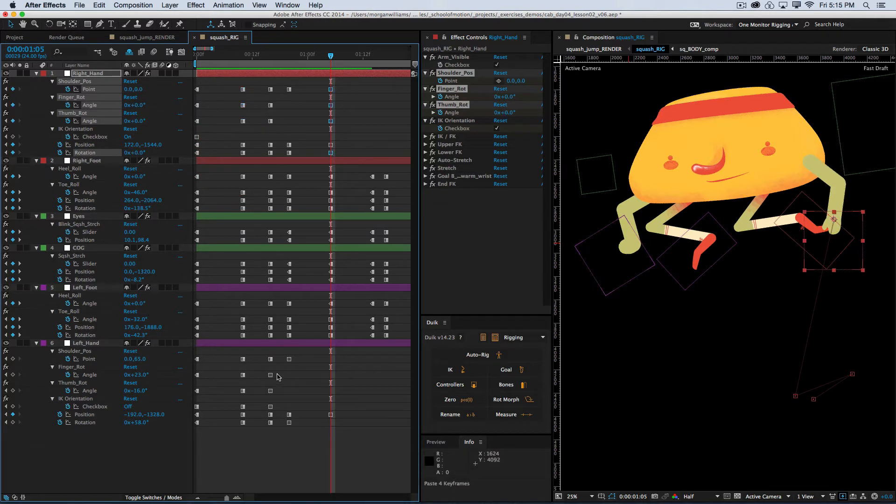
- Copy the left hand's frame 10 Shoulder_Pos, Finger_Rot, Thumb_Rot, IK Orientation checkbox and Rotation keyframes to 0:00:01:05, leaving out Position
{"action": "left_click_drag", "start_coordinate": [249, 363], "coordinate": [232, 406]}
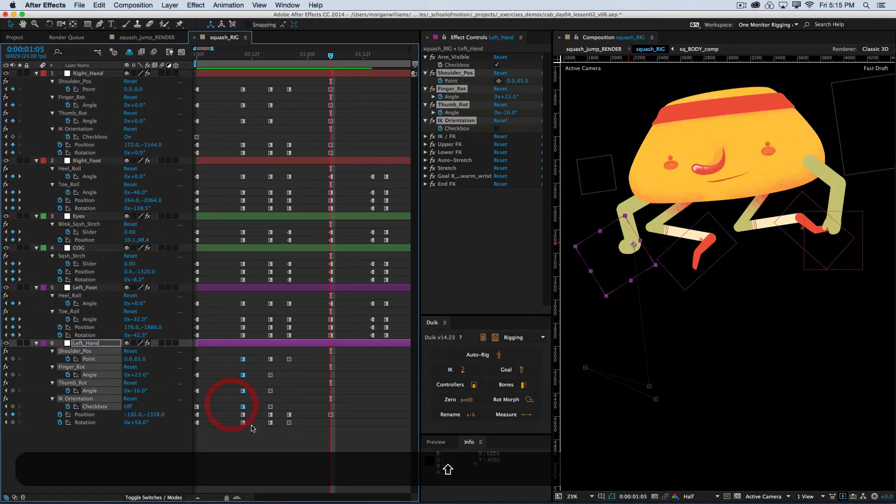
{"action": "left_click", "coordinate": [243, 422], "text": "shift"}
{"action": "left_click", "coordinate": [243, 423], "text": "shift"}
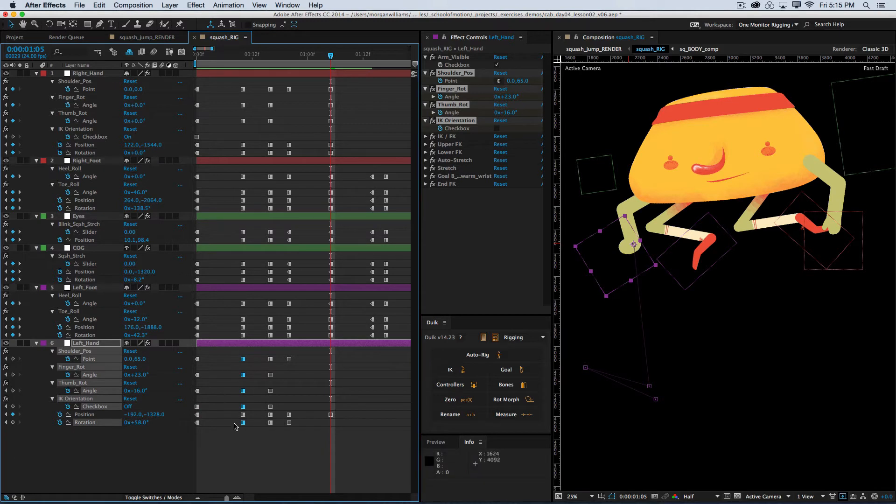
{"action": "key", "text": "super+v"}
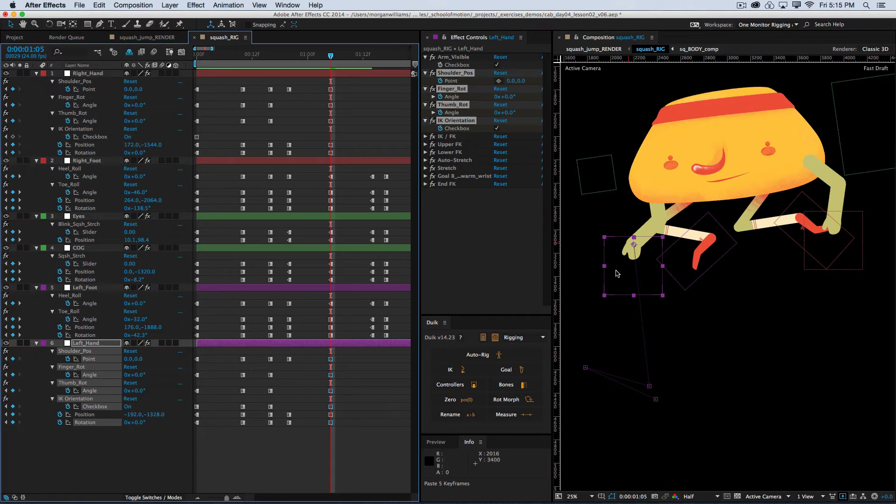
- Raise the left hand beside the body to Position about -488, -2044 and rotate it to about 217°
{"action": "left_click_drag", "start_coordinate": [606, 273], "coordinate": [652, 139]}
{"action": "key", "text": "w"}
{"action": "key", "text": "v"}
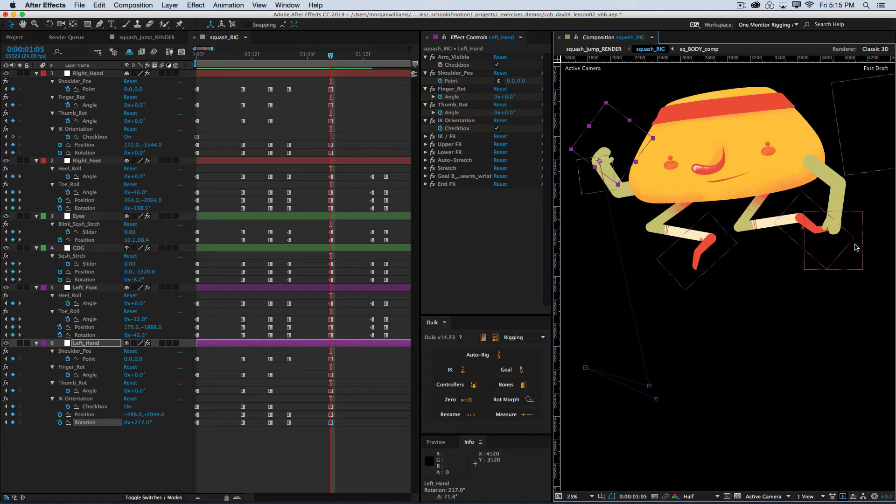
- Swing the right hand out from the body to Position about 428, -1900 and rotate it to about 18.4°
{"action": "left_click_drag", "start_coordinate": [850, 250], "coordinate": [867, 215]}
{"action": "key", "text": "w"}
{"action": "key", "text": "v"}
- Set the left arm's Shoulder_Pos to about -104, 0 and settle the left hand at Position about -564, -2004
{"action": "left_click_drag", "start_coordinate": [604, 148], "coordinate": [599, 159]}
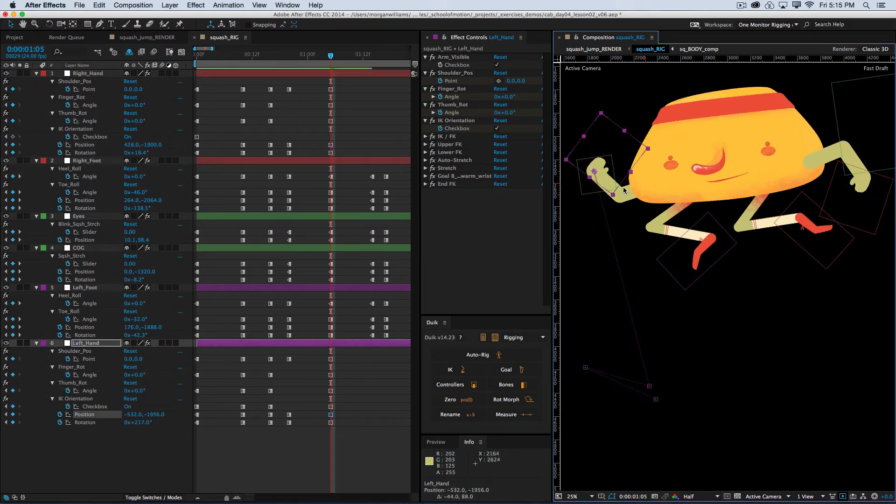
{"action": "left_click_drag", "start_coordinate": [512, 83], "coordinate": [471, 89]}
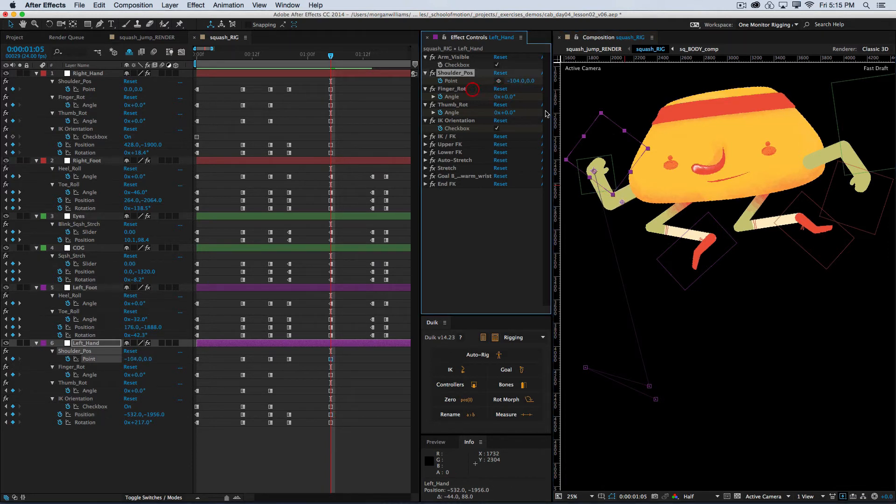
{"action": "left_click_drag", "start_coordinate": [628, 154], "coordinate": [626, 150]}
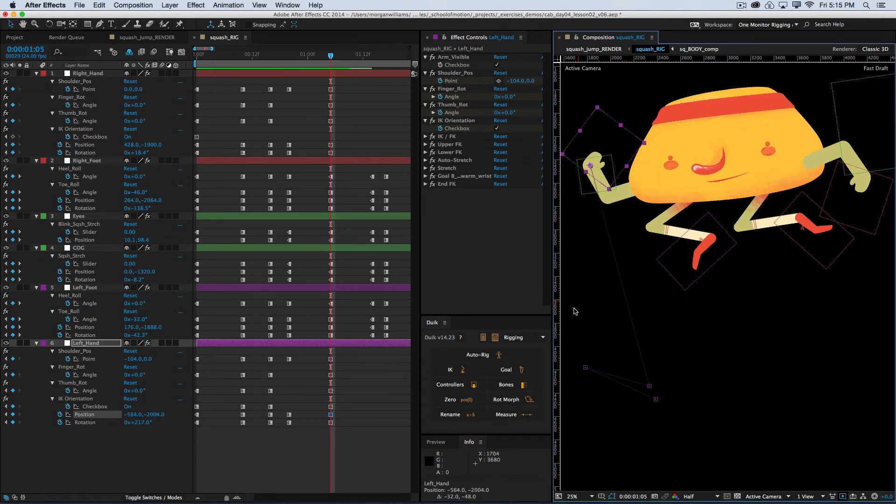
- Compare the frame 20 stretch pose with the airborne pose at 0:00:01:05, examining the movement of both arms
{"action": "key", "text": "j"}
{"action": "key", "text": "k"}
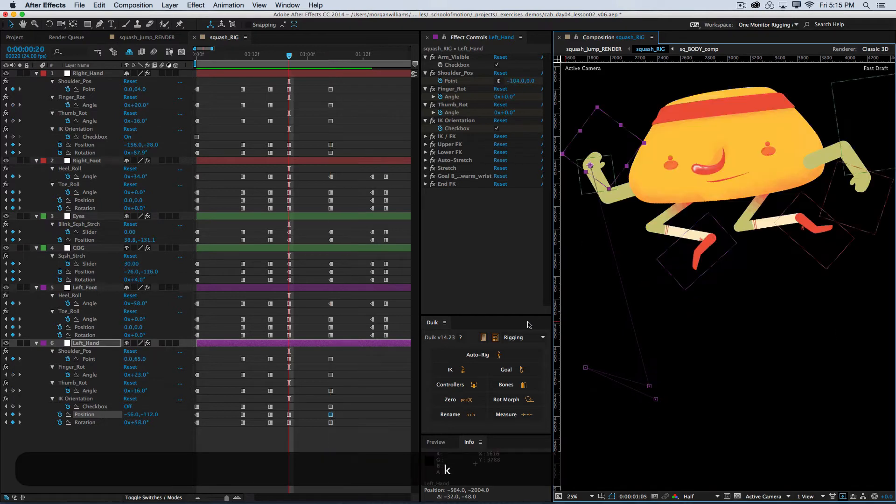
{"action": "key", "text": "j"}
{"action": "key", "text": "k"}
{"action": "key", "text": "j"}
{"action": "key", "text": "k"}
{"action": "key", "text": "j"}
{"action": "key", "text": "k"}
{"action": "key", "text": "j"}
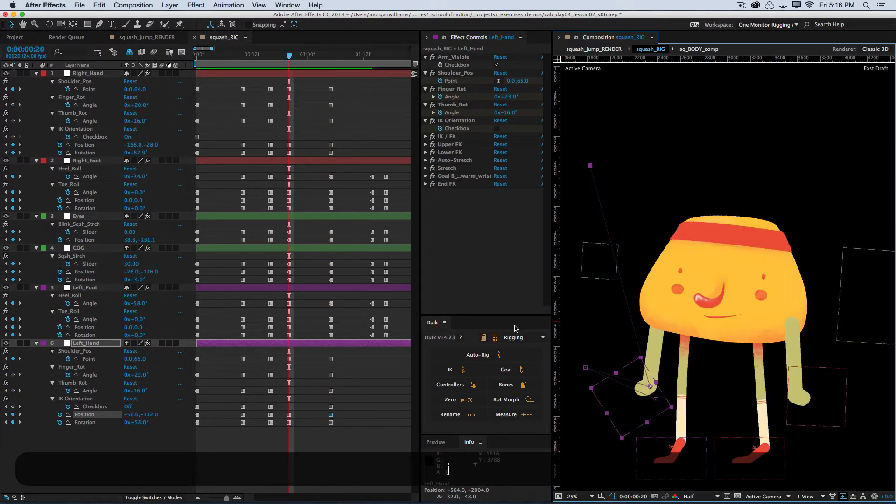
{"action": "key", "text": "k"}
{"action": "key", "text": "j"}
{"action": "key", "text": "k"}
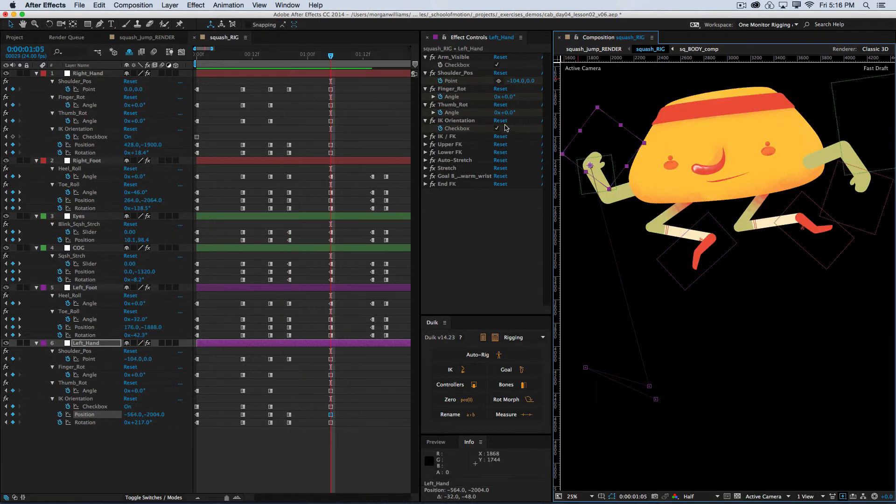
{"action": "key", "text": "j"}
{"action": "key", "text": "k"}
{"action": "key", "text": "j"}
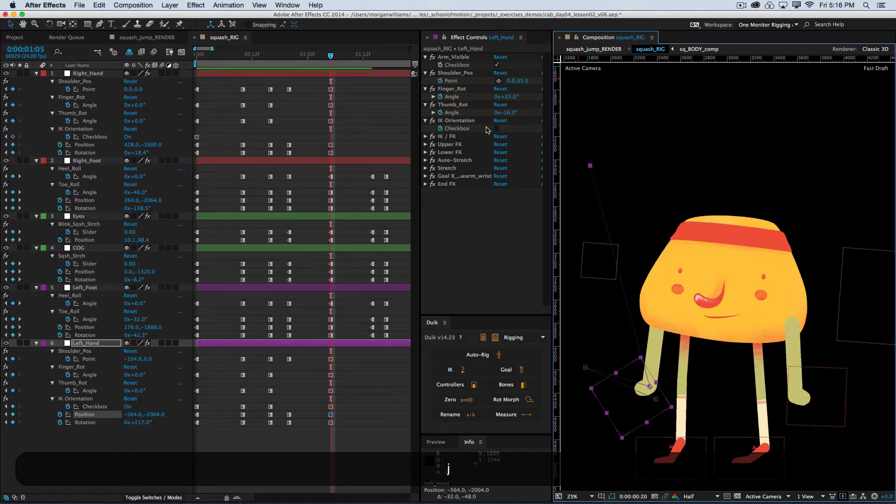
- Save the project, review the neighbouring key poses and return to the frame 20 stretch pose
{"action": "key", "text": "super+s"}
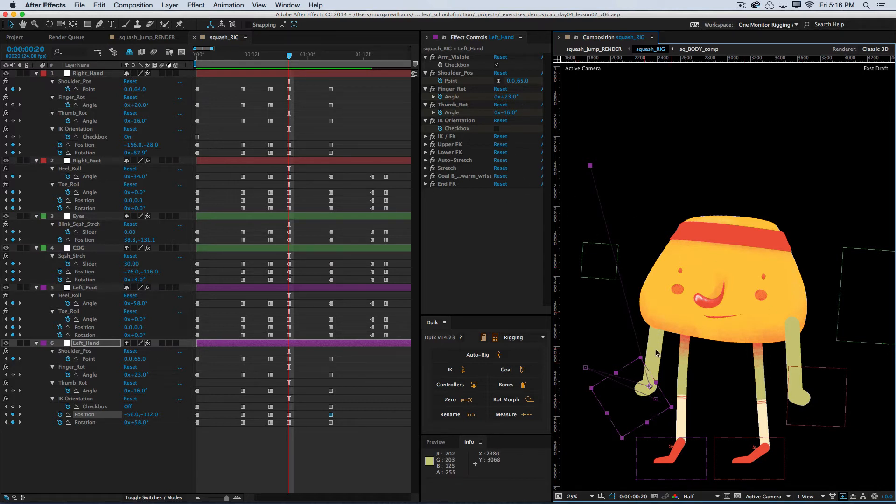
{"action": "key", "text": "j"}
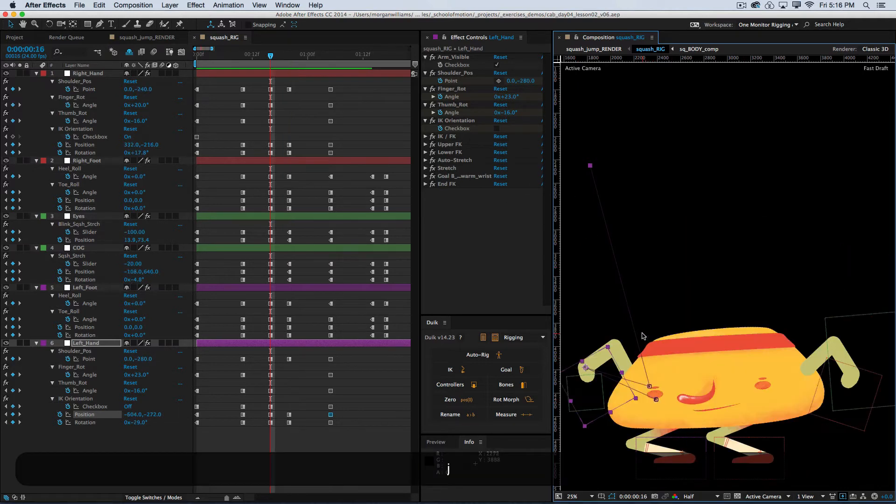
{"action": "key", "text": "k"}
{"action": "key", "text": "k"}
{"action": "key", "text": "j"}
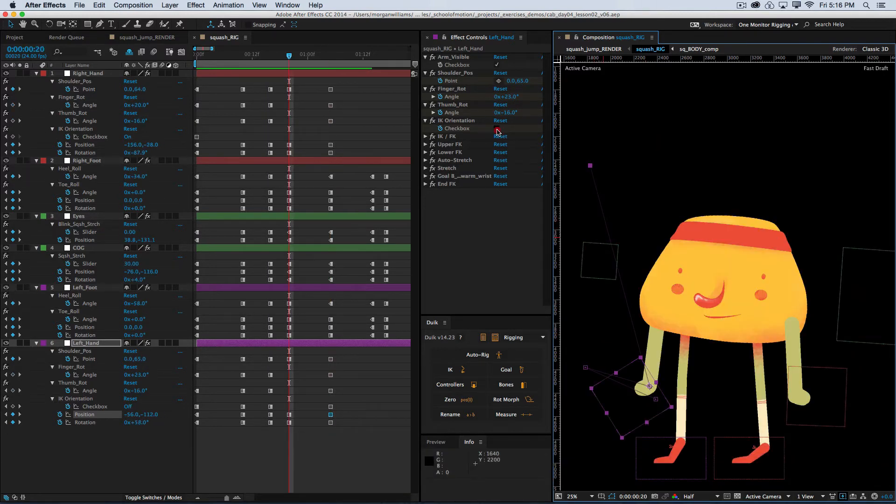
- Turn on the left hand's IK Orientation at the frame 20 stretch pose and check the right hand against the neighbouring key poses
{"action": "left_click", "coordinate": [497, 129]}
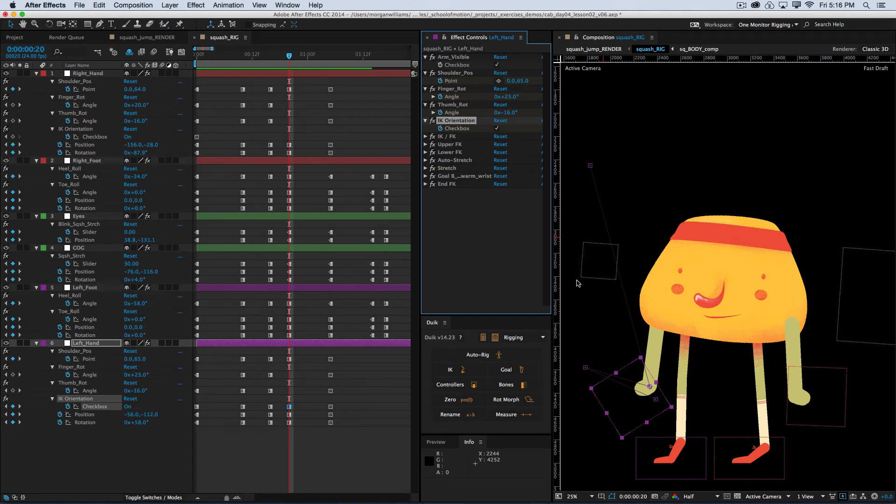
{"action": "left_click", "coordinate": [87, 74]}
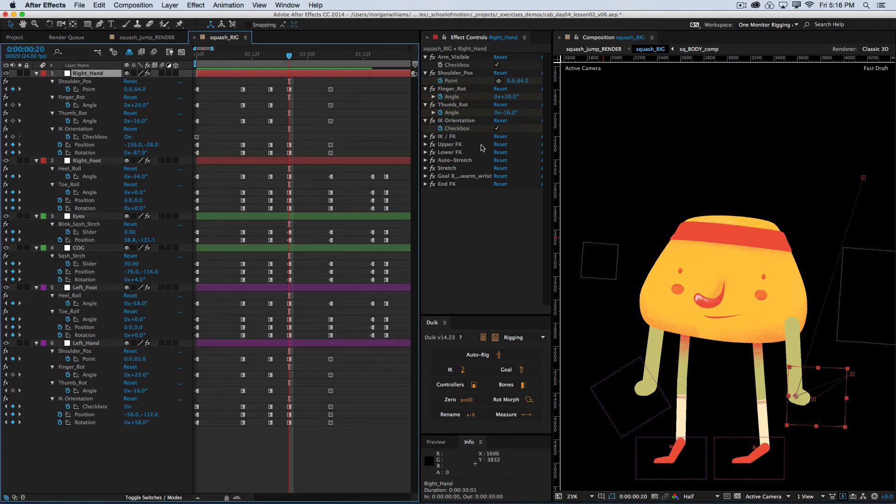
{"action": "key", "text": "k"}
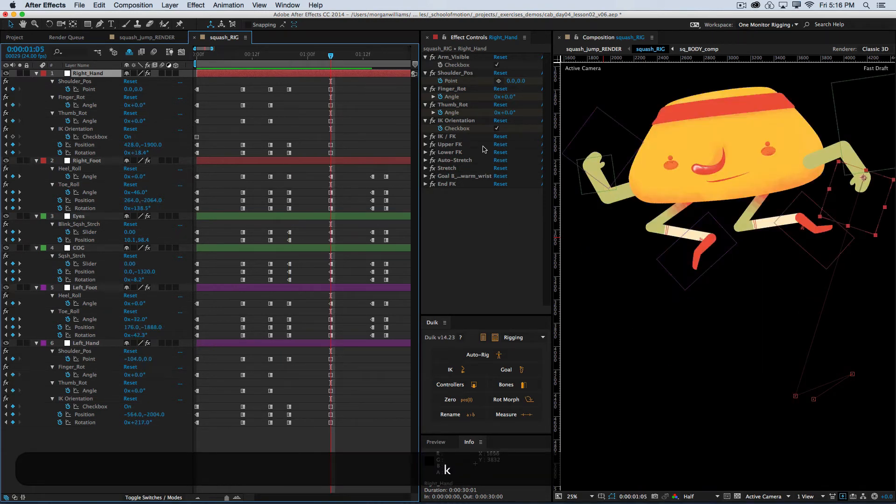
{"action": "key", "text": "j"}
{"action": "key", "text": "j"}
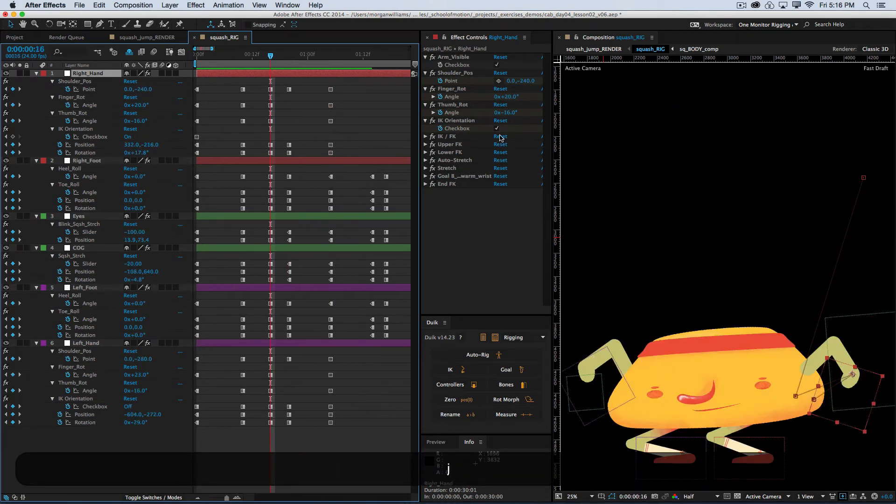
{"action": "key", "text": "k"}
{"action": "key", "text": "k"}
{"action": "key", "text": "j"}
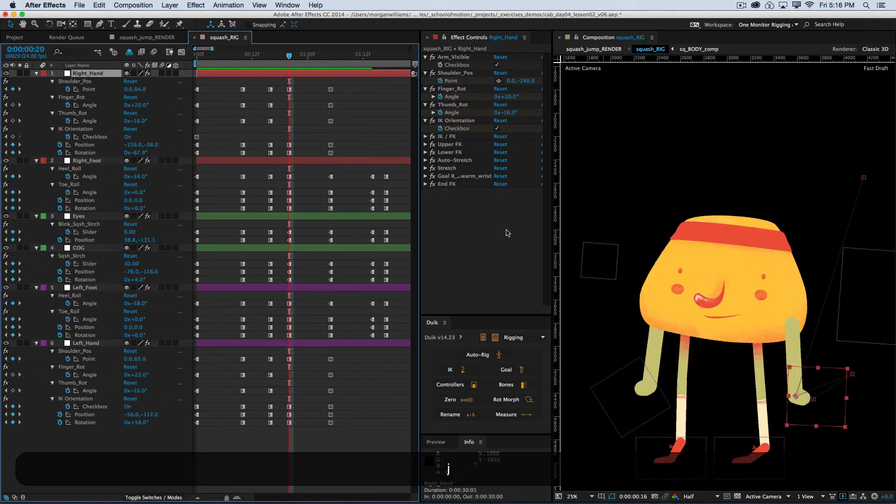
- Compare the frame 16 squash, frame 20 stretch and 0:00:01:05 airborne poses, examining how the arms move between them
{"action": "key", "text": "j"}
{"action": "key", "text": "k"}
{"action": "key", "text": "k"}
{"action": "key", "text": "j"}
{"action": "key", "text": "j"}
{"action": "key", "text": "k"}
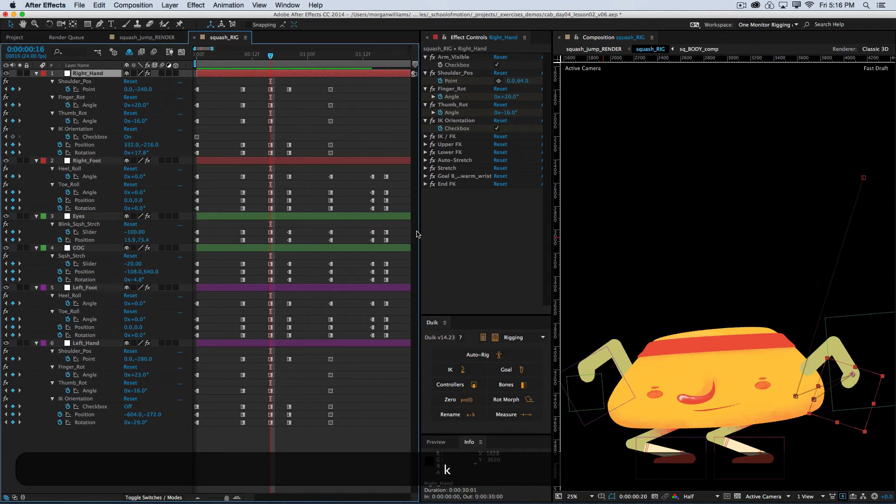
{"action": "key", "text": "k"}
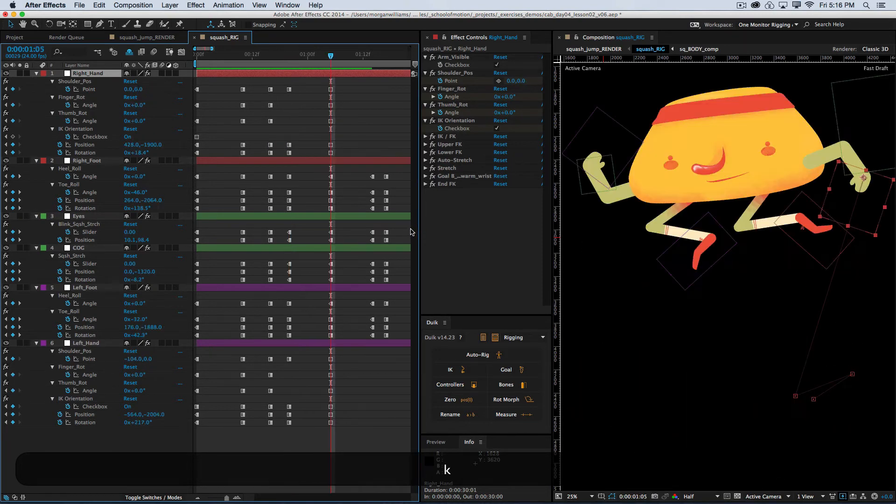
{"action": "key", "text": "k"}
{"action": "key", "text": "j"}
{"action": "key", "text": "j"}
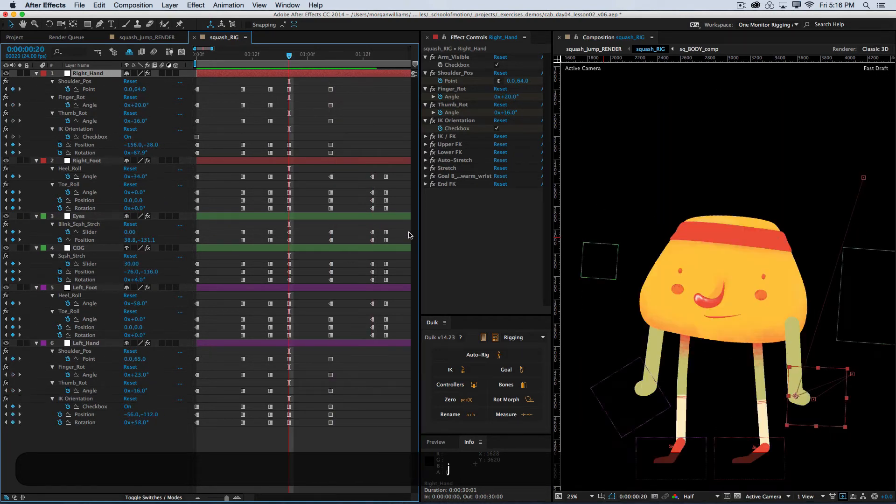
{"action": "key", "text": "j"}
{"action": "key", "text": "k"}
{"action": "key", "text": "k"}
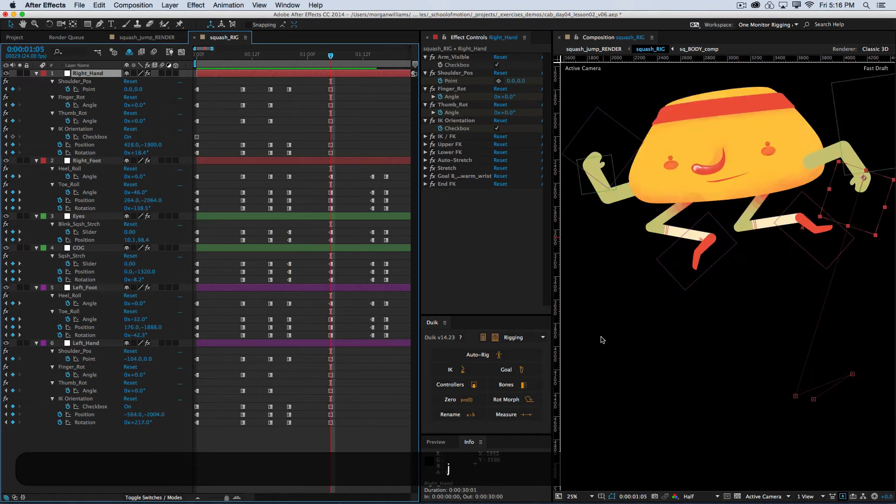
{"action": "key", "text": "j"}
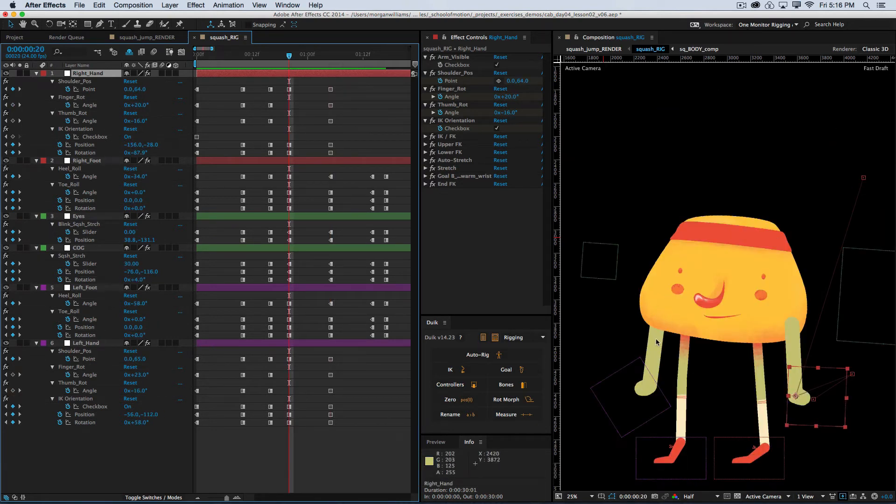
{"action": "key", "text": "k"}
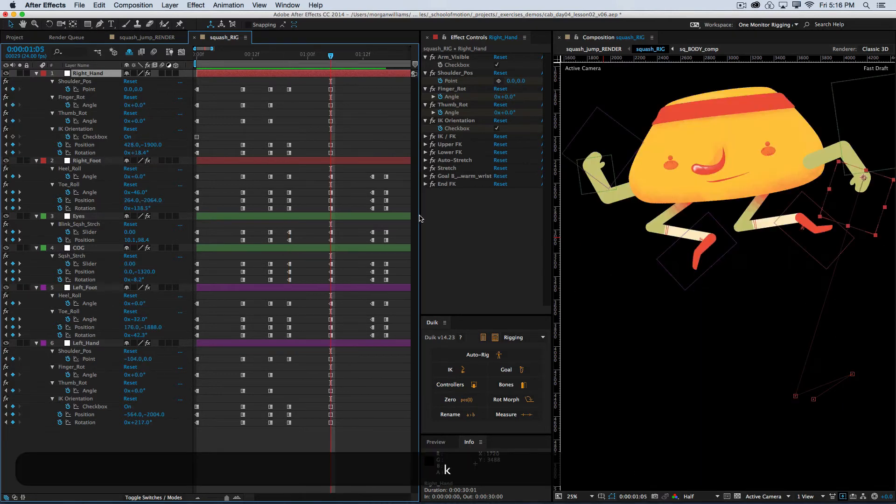
{"action": "key", "text": "j"}
{"action": "key", "text": "j"}
{"action": "key", "text": "k"}
{"action": "key", "text": "j"}
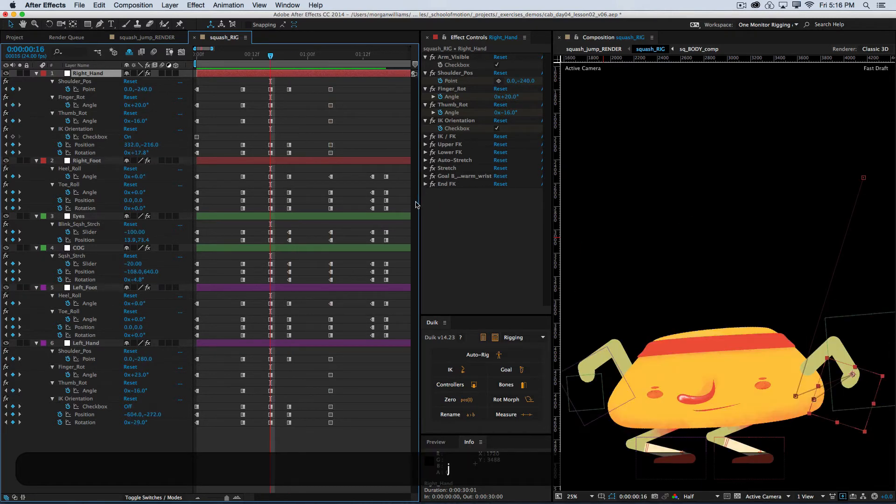
{"action": "key", "text": "k"}
{"action": "key", "text": "k"}
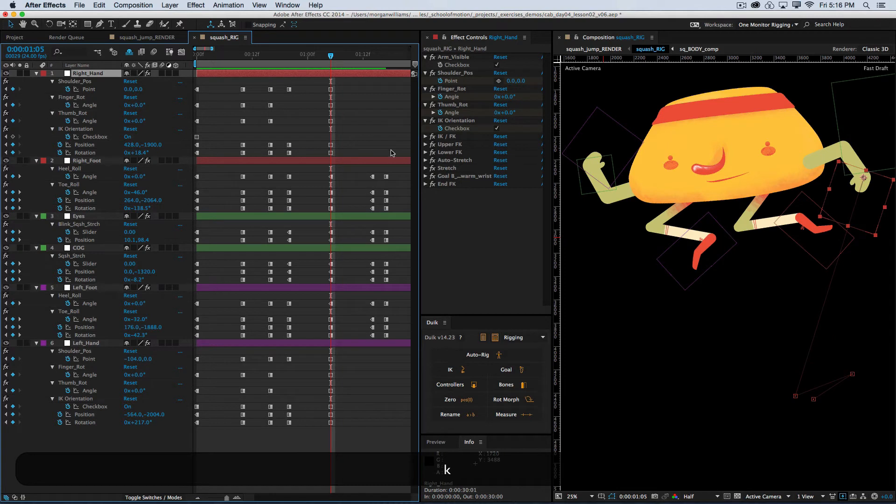
- At the 0:00:01:14 pose, lower the left hand to Position about -192, -1252 and set its Shoulder_Pos to 0, 0
{"action": "key", "text": "k"}
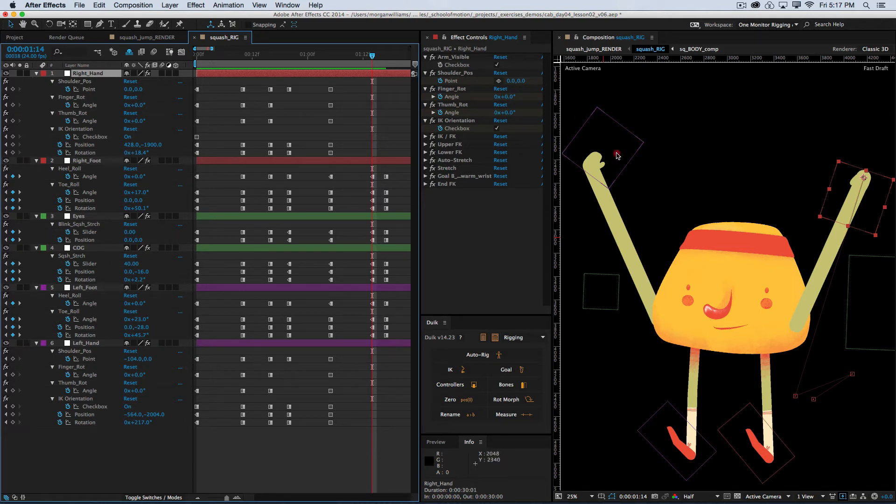
{"action": "left_click_drag", "start_coordinate": [617, 156], "coordinate": [659, 243]}
{"action": "left_click", "coordinate": [517, 81]}
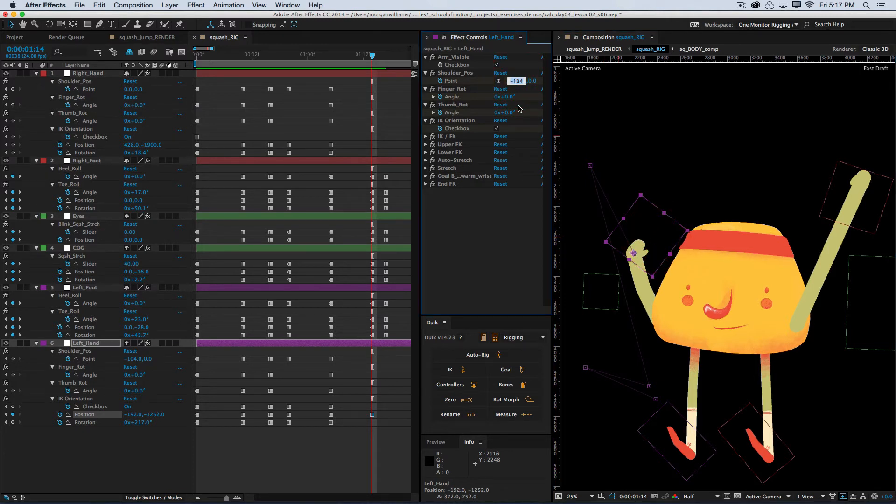
{"action": "type", "text": "0"}
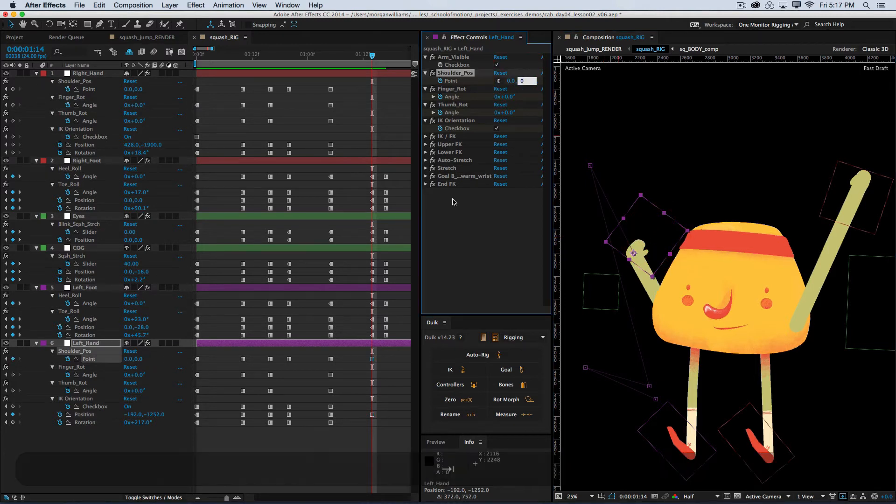
{"action": "left_click", "coordinate": [499, 242]}
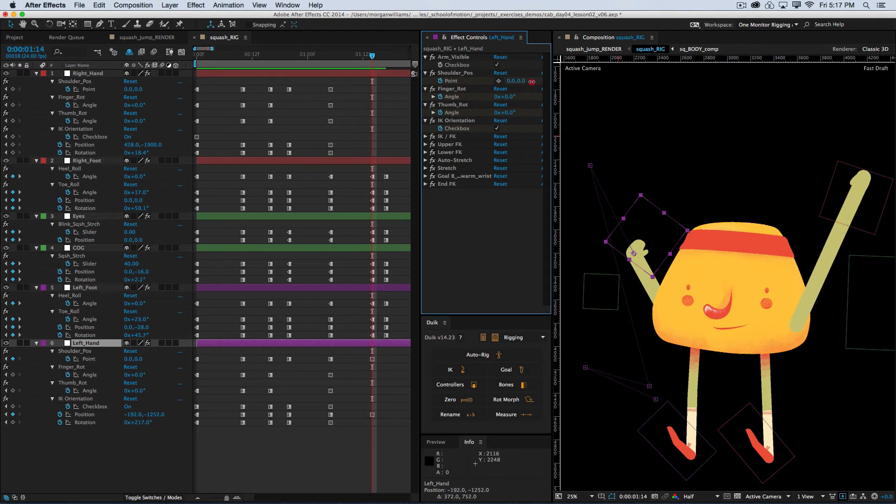
- Set the left arm's Shoulder_Pos to about 0, -349 and place the hand at Position about 40, -1680, rotated to about 147.1°
{"action": "left_click_drag", "start_coordinate": [532, 81], "coordinate": [377, 112]}
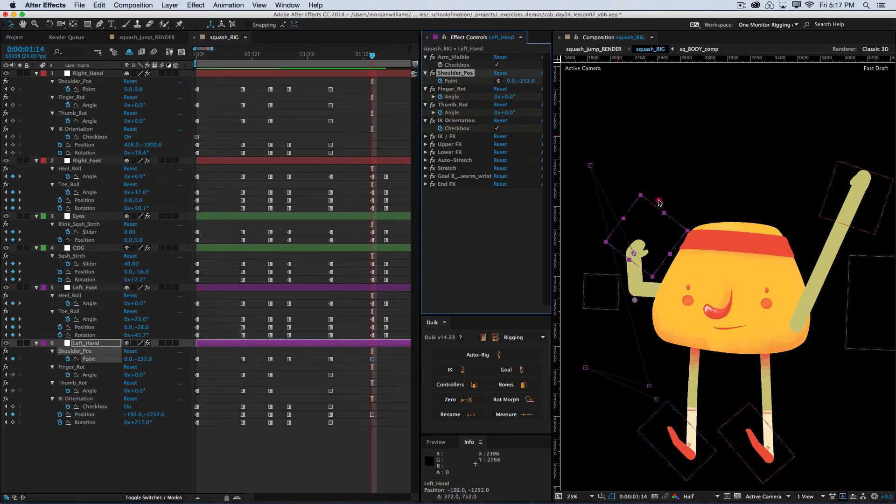
{"action": "left_click_drag", "start_coordinate": [659, 202], "coordinate": [666, 168]}
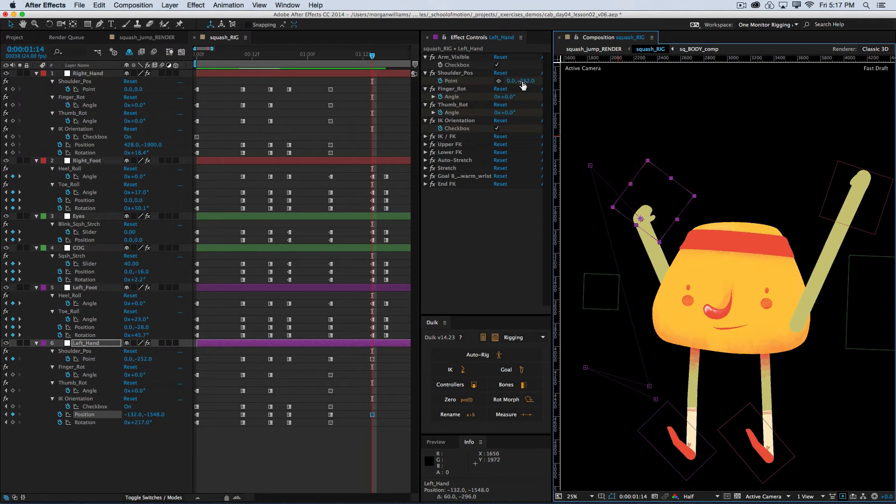
{"action": "left_click_drag", "start_coordinate": [523, 81], "coordinate": [474, 85]}
{"action": "left_click_drag", "start_coordinate": [672, 207], "coordinate": [663, 179]}
{"action": "key", "text": "w"}
{"action": "key", "text": "w"}
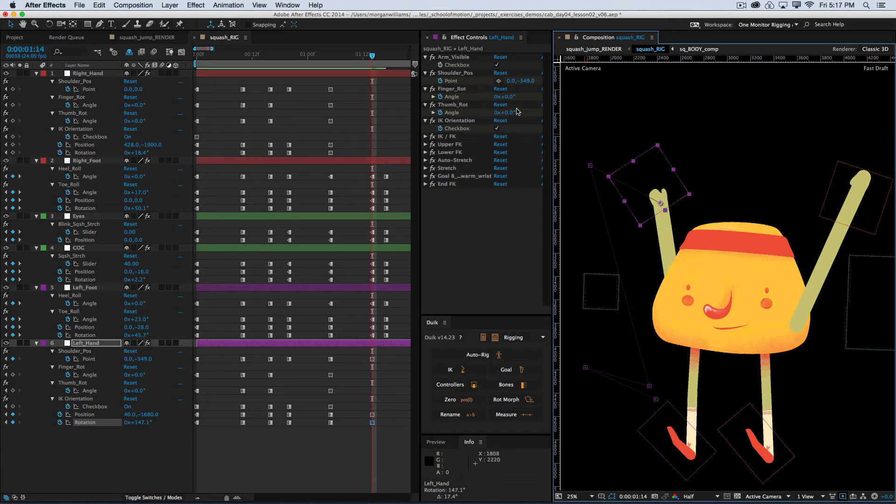
- Bring the right hand in to Position about 212, -1492, rotated to about 186.1°, and set its Shoulder_Pos to about 0, -326
{"action": "left_click_drag", "start_coordinate": [723, 273], "coordinate": [691, 275]}
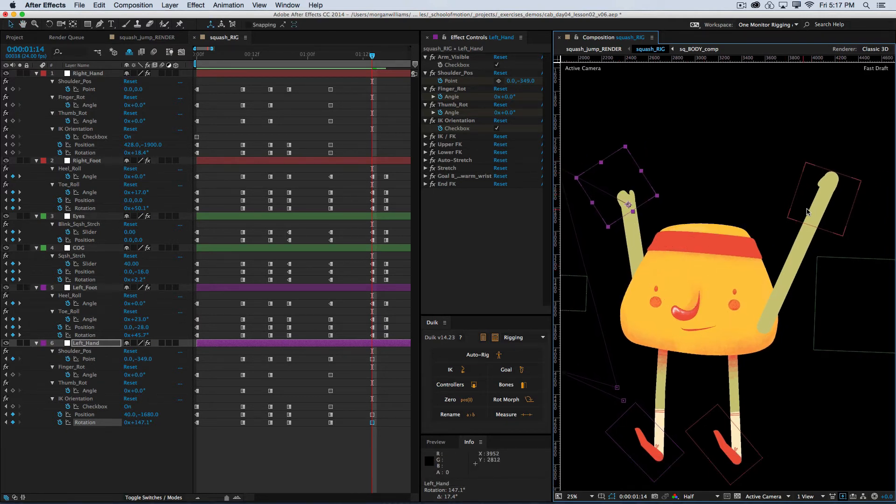
{"action": "left_click_drag", "start_coordinate": [809, 214], "coordinate": [829, 197]}
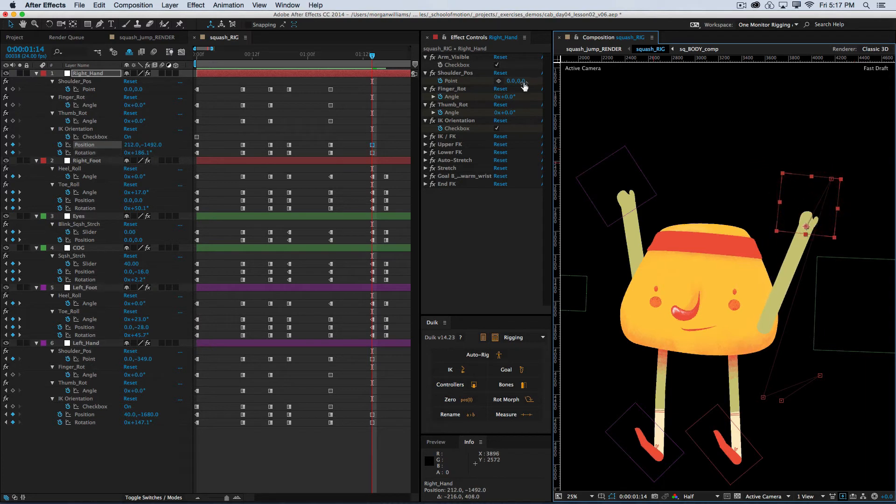
{"action": "left_click_drag", "start_coordinate": [520, 81], "coordinate": [506, 89]}
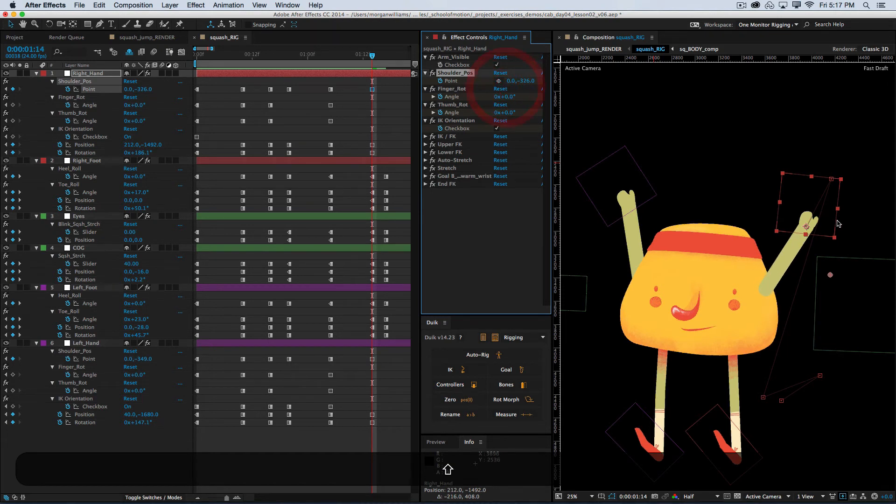
- Set the right arm's Shoulder_Pos to about 0, -336 and settle the right hand at Position about 88, -1544
{"action": "left_click_drag", "start_coordinate": [824, 207], "coordinate": [802, 199]}
{"action": "left_click", "coordinate": [531, 81]}
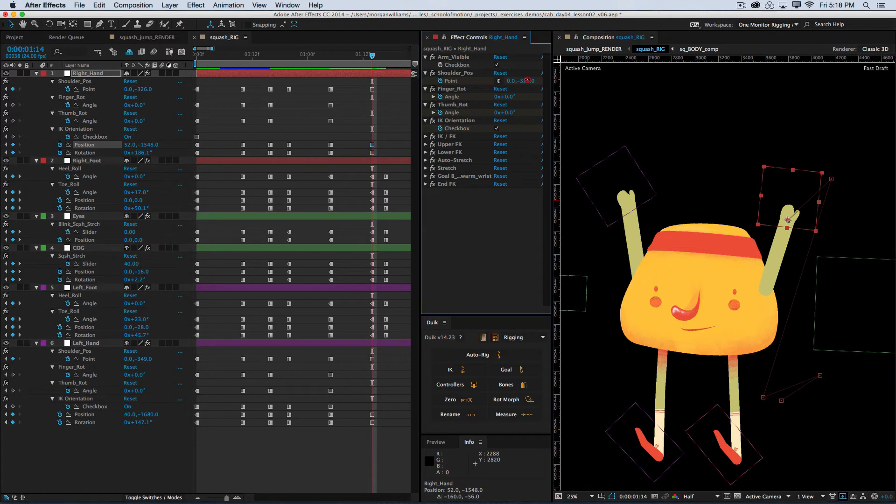
{"action": "left_click_drag", "start_coordinate": [531, 80], "coordinate": [524, 77]}
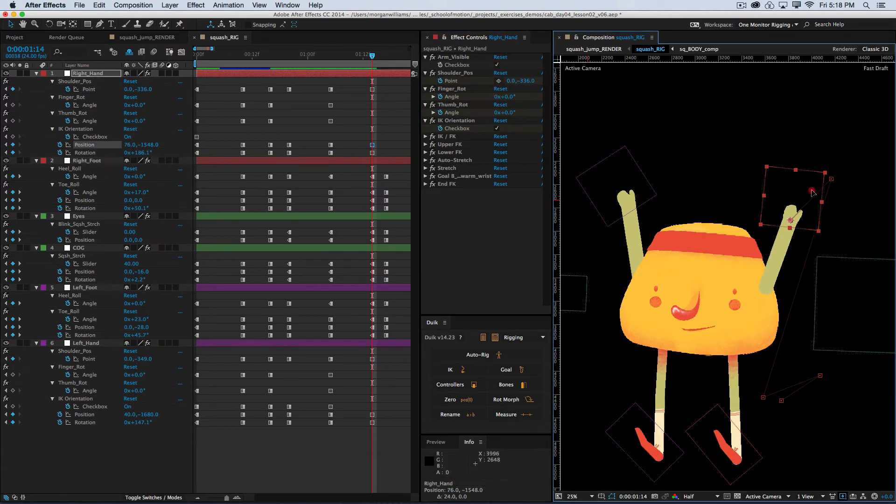
{"action": "left_click_drag", "start_coordinate": [810, 191], "coordinate": [815, 194]}
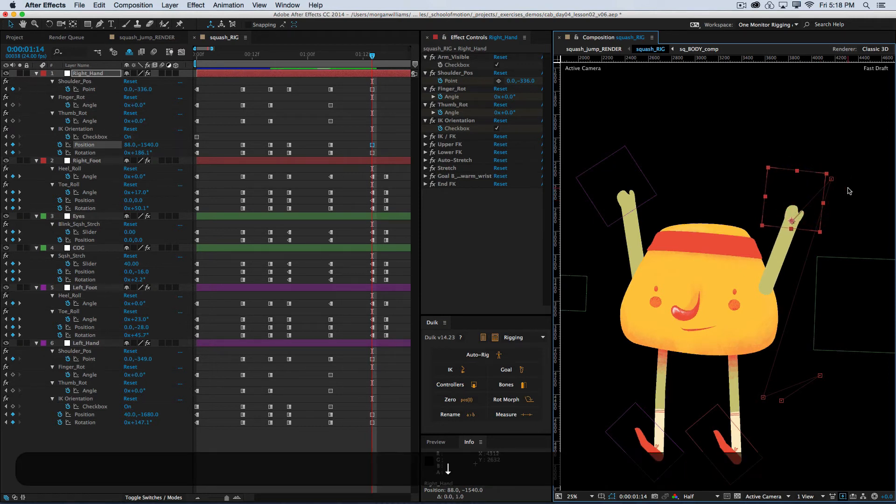
{"action": "key", "text": "Up"}
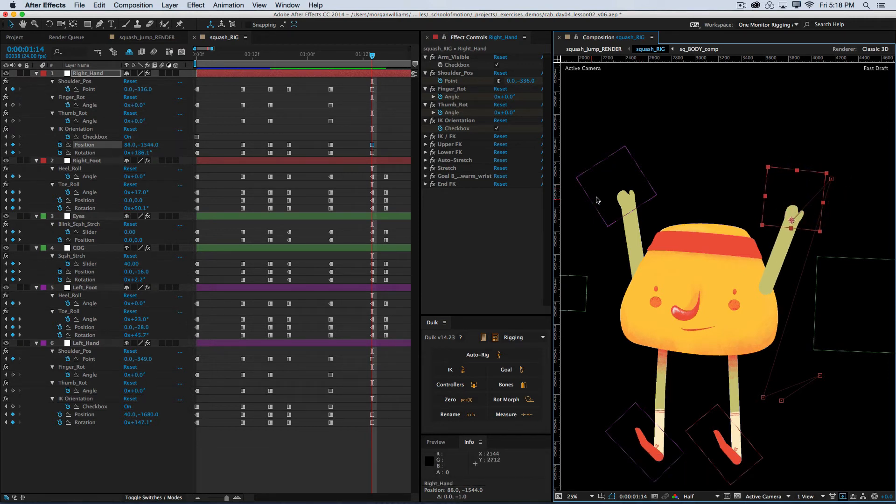
- Nudge the left hand down to Position about 40, -1632 and save the project
{"action": "left_click", "coordinate": [596, 195]}
{"action": "key", "text": "Down"}
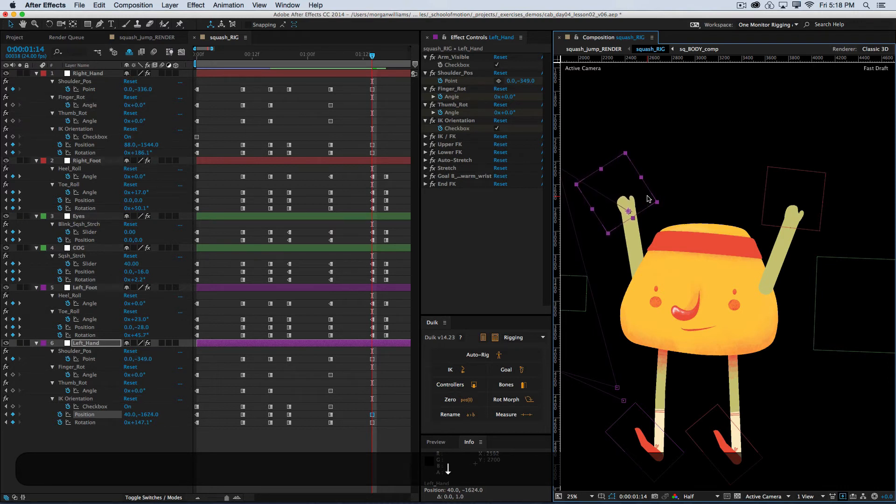
{"action": "key", "text": "Up"}
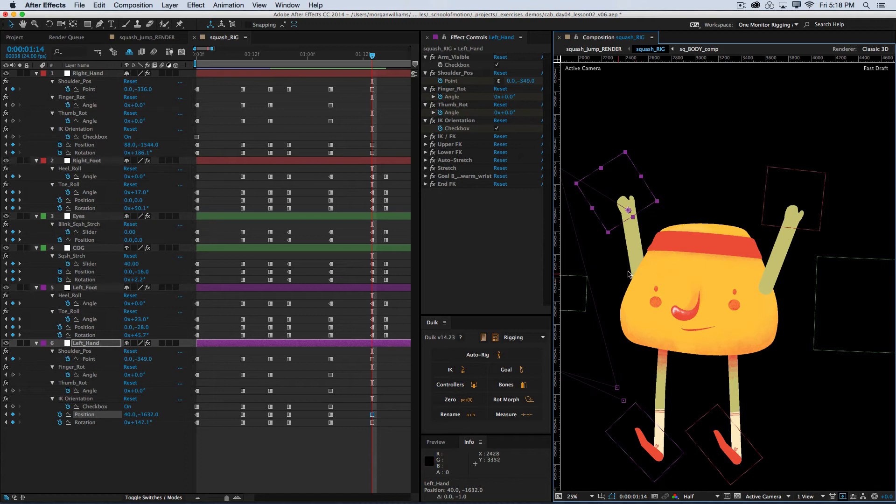
{"action": "key", "text": "super+s"}
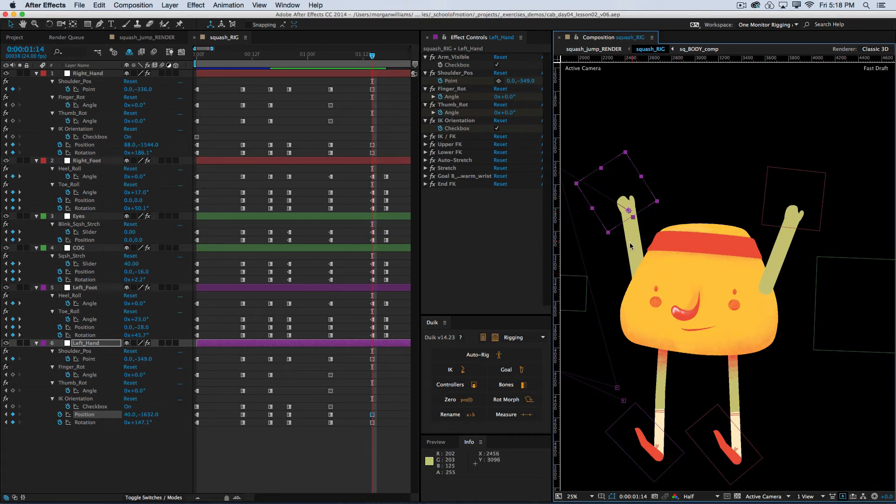
- Compare the 0:00:01:05 airborne pose with the 0:00:01:14 pose, examining the change in both arms
{"action": "key", "text": "j"}
{"action": "key", "text": "k"}
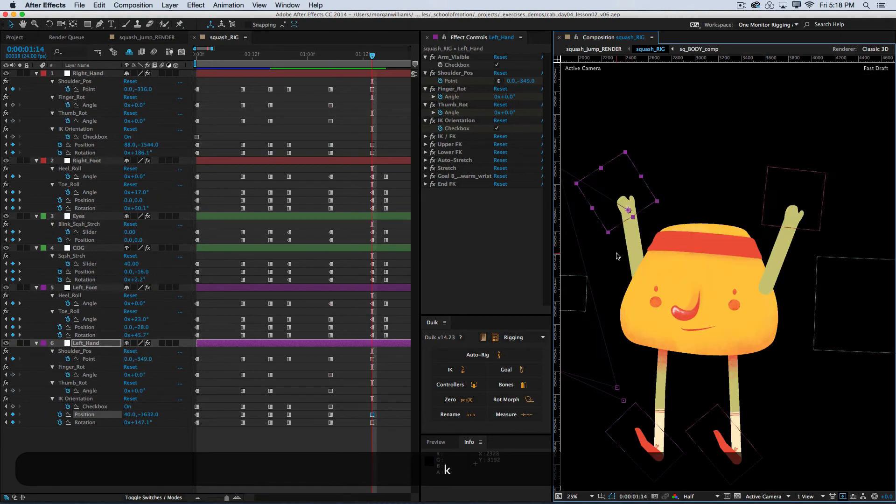
{"action": "key", "text": "j"}
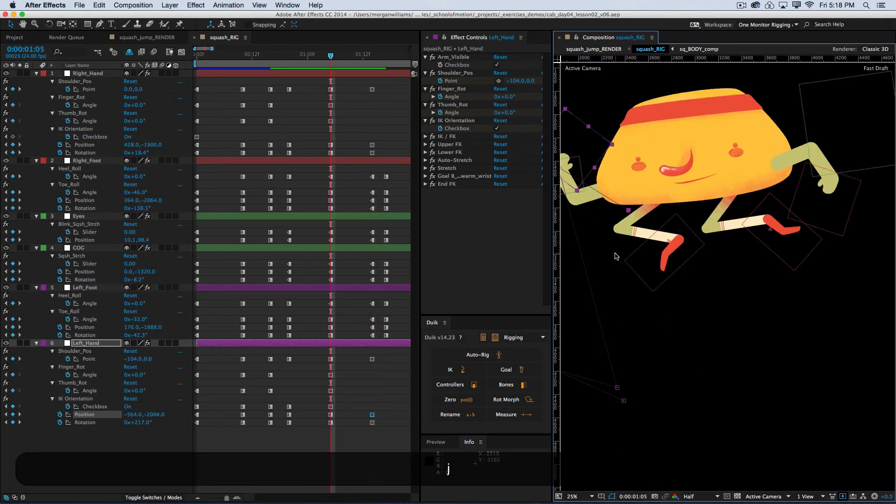
{"action": "key", "text": "k"}
{"action": "key", "text": "j"}
{"action": "key", "text": "k"}
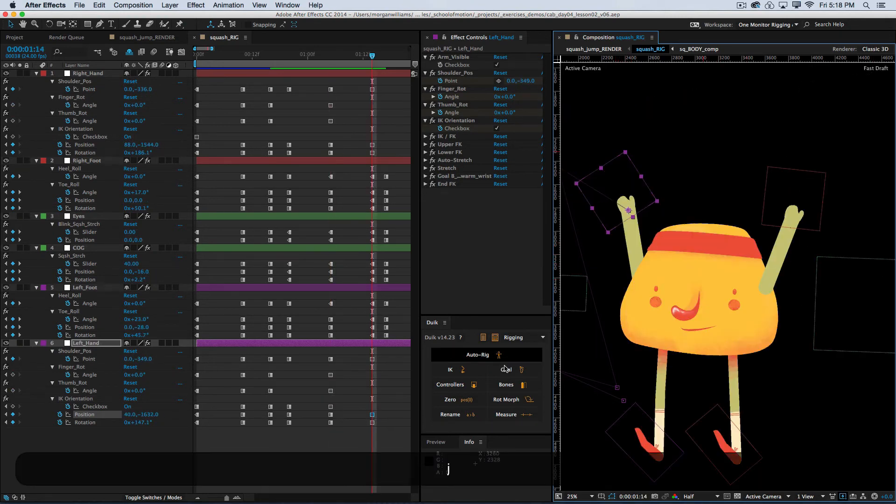
{"action": "key", "text": "j"}
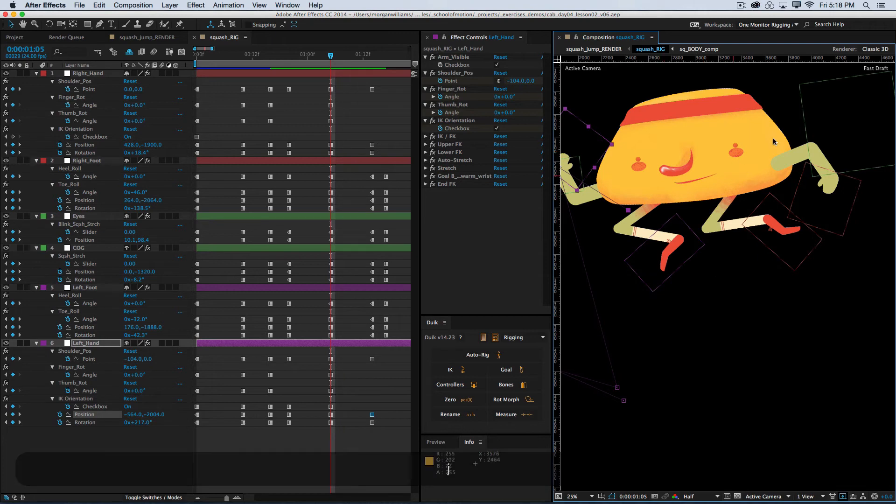
{"action": "key", "text": "k"}
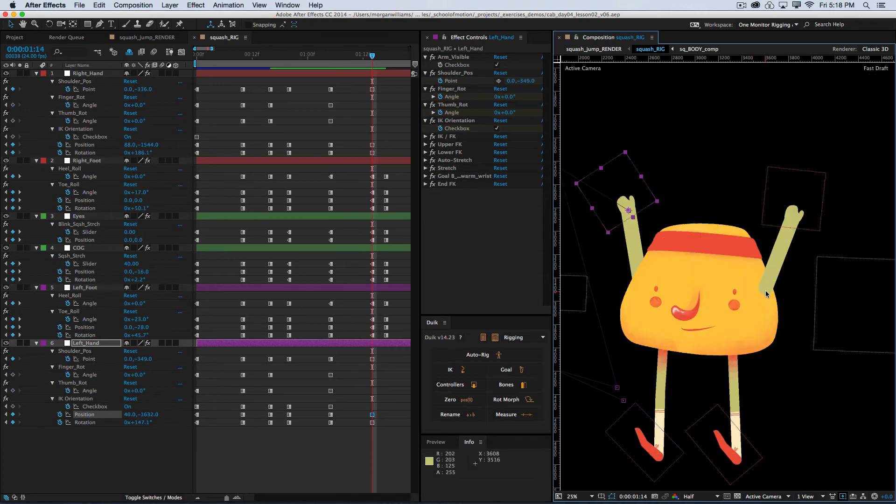
- Flip repeatedly between the 0:00:01:05 and 0:00:01:14 poses, examining how the arms, body and legs travel between them
{"action": "key", "text": "j"}
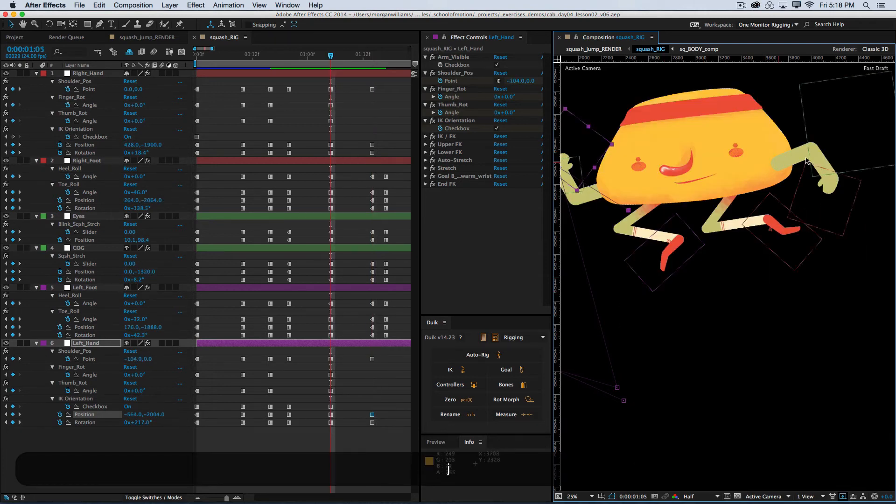
{"action": "key", "text": "k"}
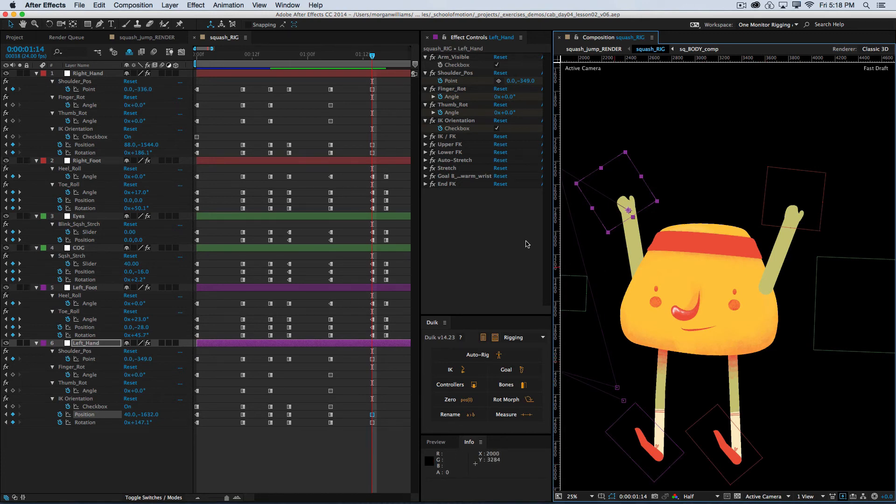
{"action": "key", "text": "j"}
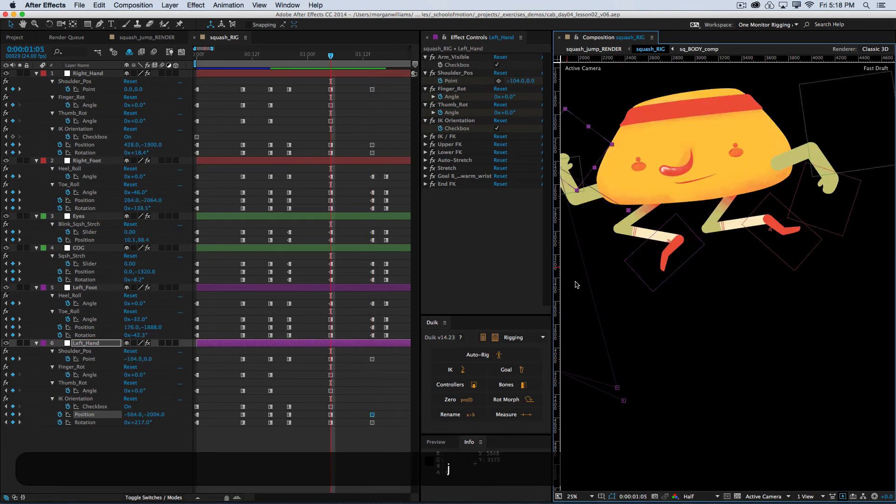
{"action": "key", "text": "k"}
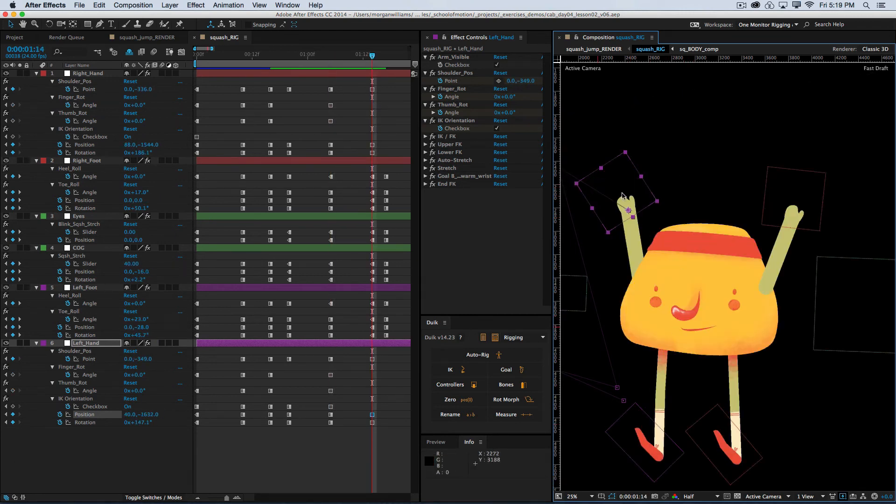
{"action": "key", "text": "j"}
{"action": "key", "text": "k"}
{"action": "key", "text": "j"}
{"action": "key", "text": "k"}
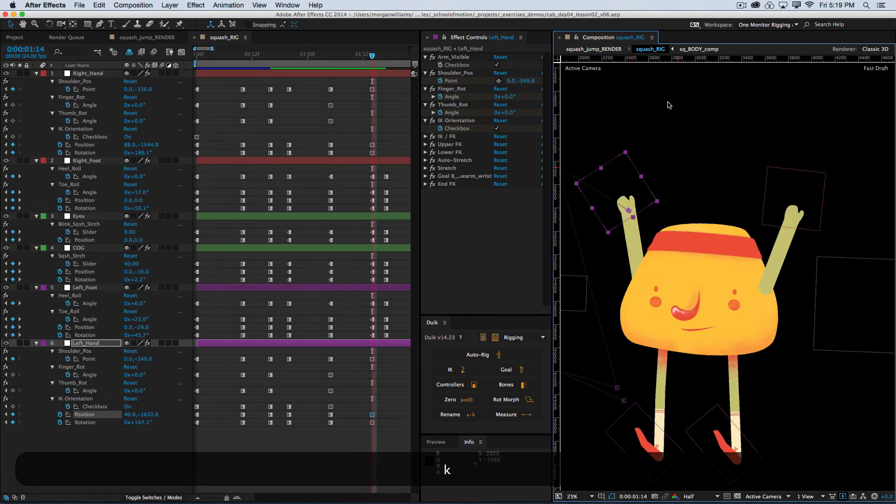
{"action": "key", "text": "j"}
{"action": "key", "text": "k"}
{"action": "key", "text": "j"}
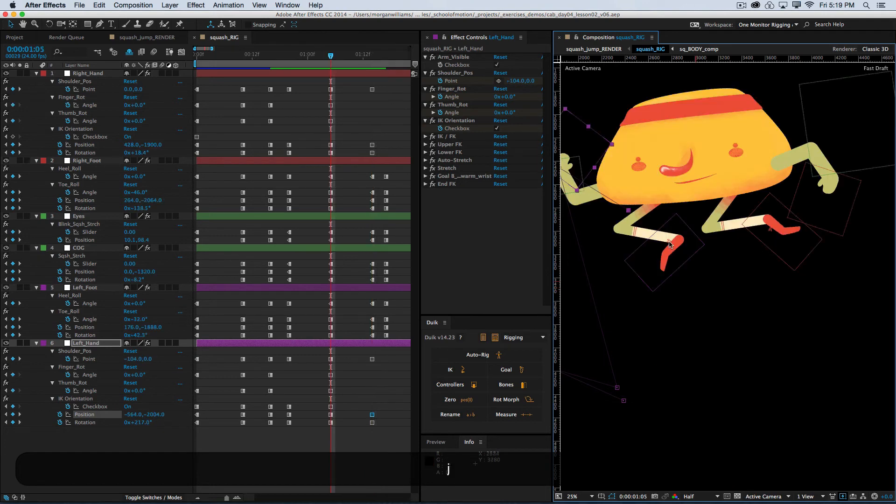
{"action": "key", "text": "k"}
{"action": "key", "text": "k"}
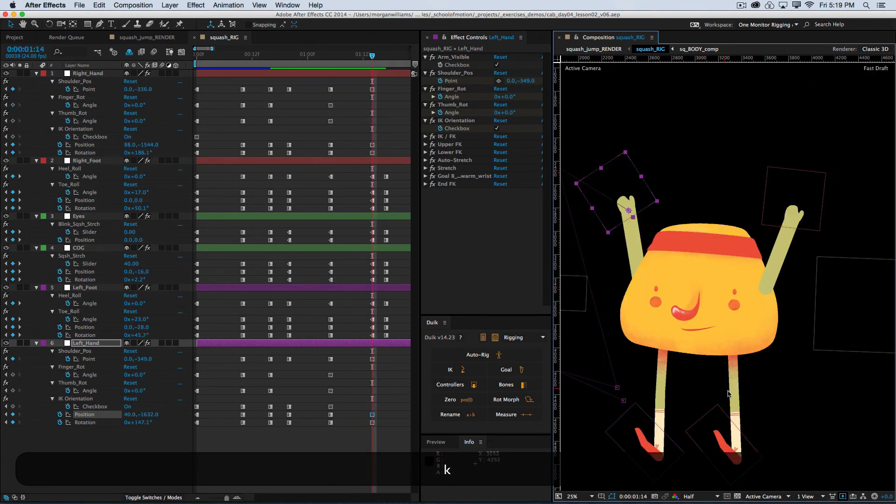
{"action": "key", "text": "j"}
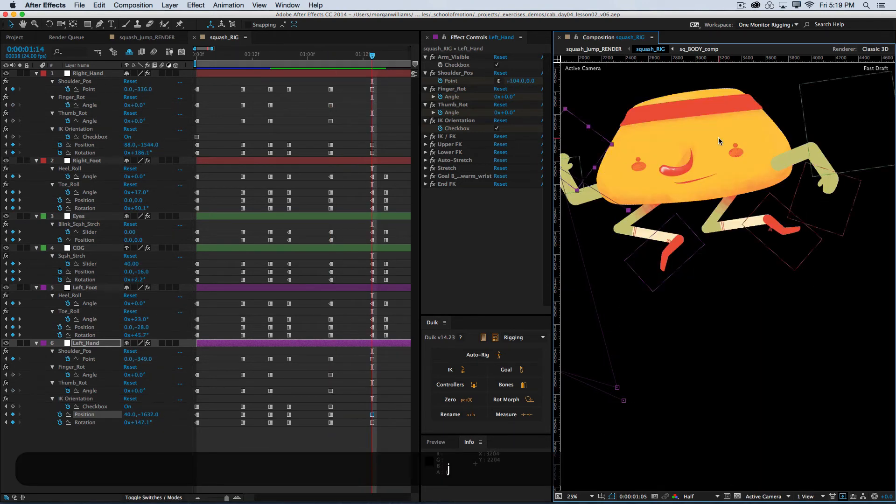
{"action": "key", "text": "k"}
{"action": "key", "text": "j"}
{"action": "key", "text": "k"}
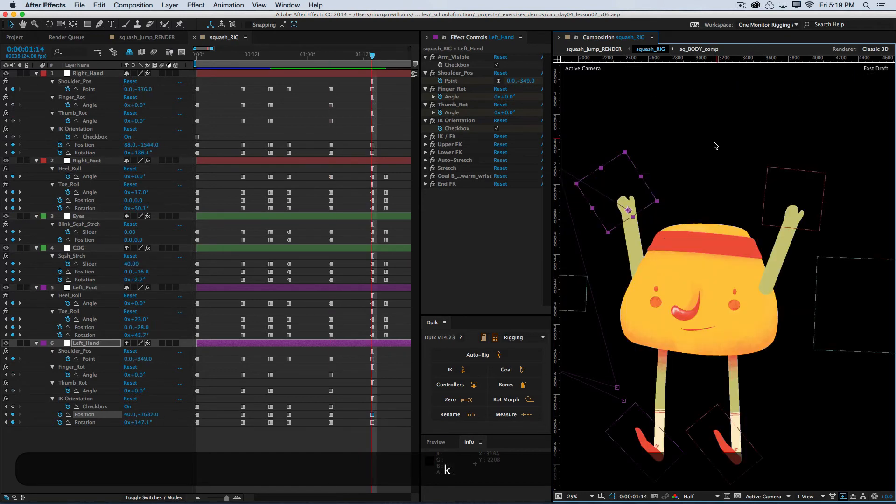
- Copy the right hand's and left hand's keyframes from the frame 16 squash pose to the landing squash at 0:00:01:17
{"action": "key", "text": "k"}
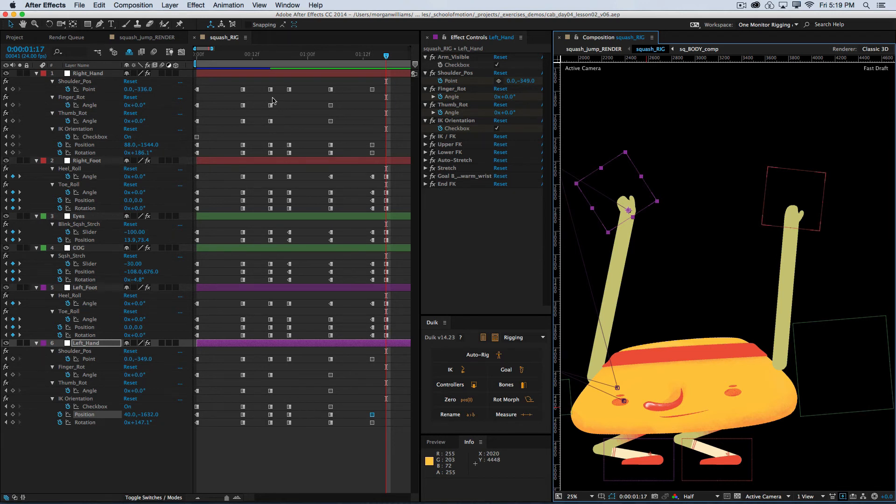
{"action": "left_click_drag", "start_coordinate": [280, 86], "coordinate": [262, 159]}
{"action": "key", "text": "super+c"}
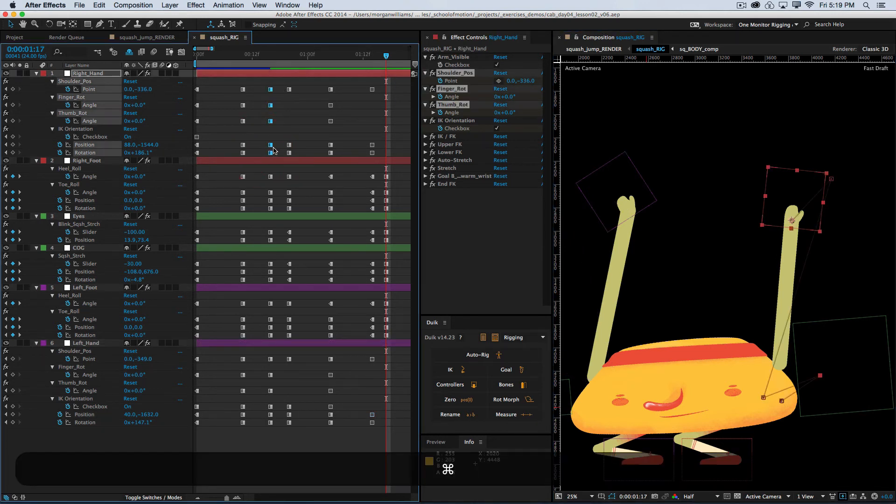
{"action": "key", "text": "super+v"}
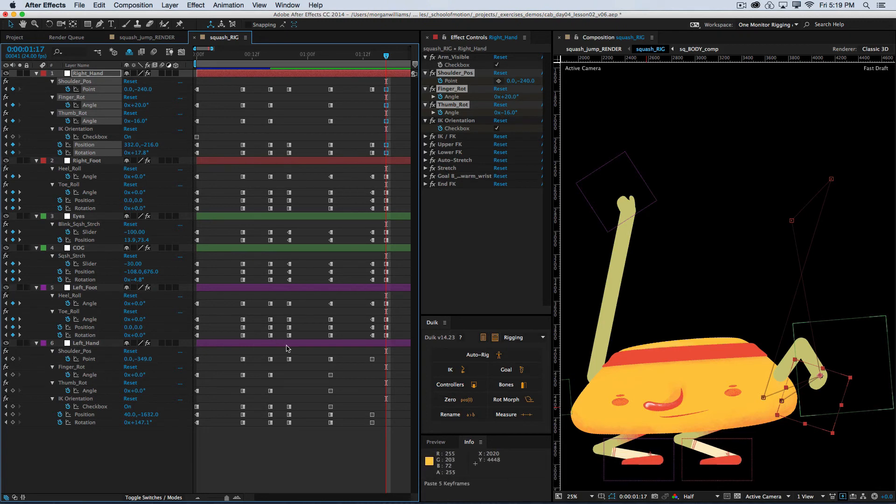
{"action": "left_click_drag", "start_coordinate": [281, 356], "coordinate": [261, 423]}
{"action": "key", "text": "super+c"}
{"action": "key", "text": "super+v"}
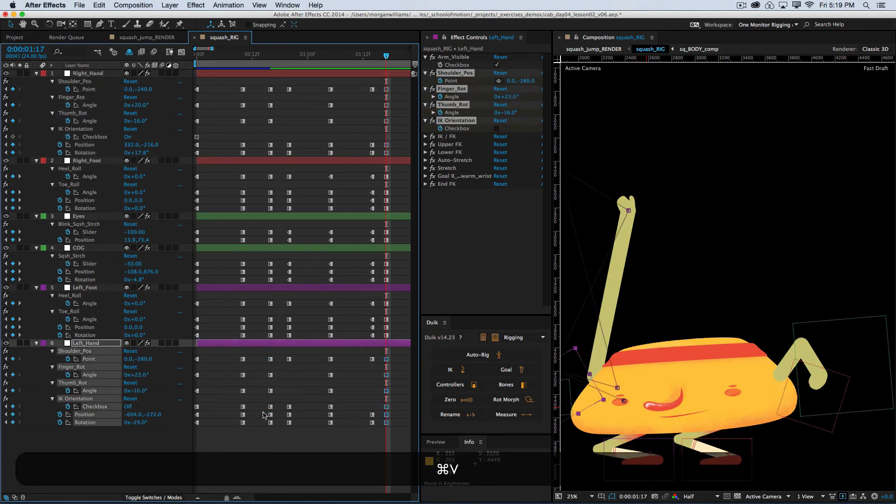
- Move the left hand to Position about -616, -140 at 0:00:01:17 and turn on its IK Orientation
{"action": "left_click_drag", "start_coordinate": [676, 293], "coordinate": [706, 193]}
{"action": "left_click_drag", "start_coordinate": [611, 307], "coordinate": [608, 315]}
{"action": "left_click", "coordinate": [501, 208]}
{"action": "left_click", "coordinate": [496, 129]}
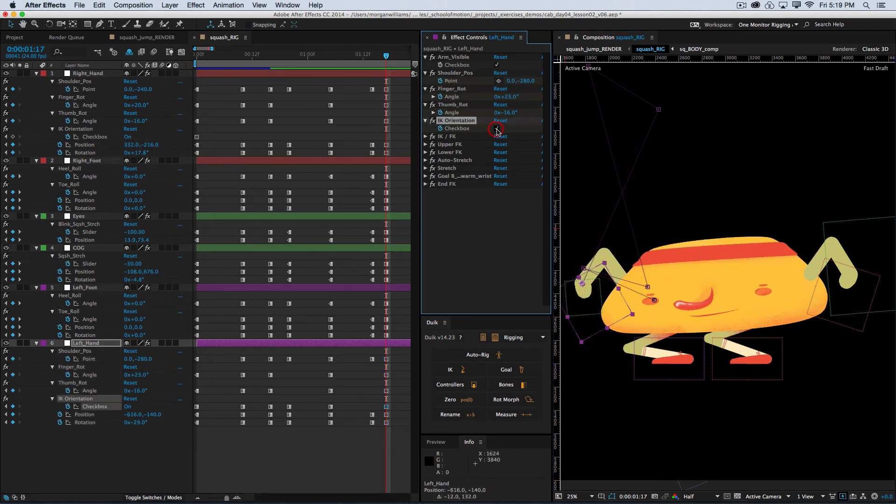
- Raise the left hand to Position about -576, -404 and rotate it to about 236.7° so the forearm points up
{"action": "left_click_drag", "start_coordinate": [586, 314], "coordinate": [616, 252]}
{"action": "key", "text": "v"}
{"action": "key", "text": "w"}
{"action": "key", "text": "w"}
{"action": "key", "text": "v"}
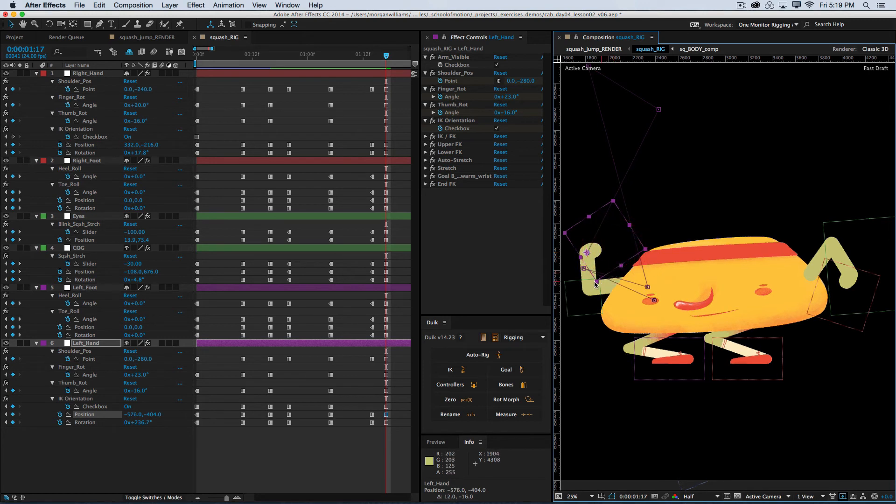
- Turn off the left hand's IK Orientation at 0:00:01:14 and check the arm's bend against the 0:00:01:17 pose
{"action": "key", "text": "j"}
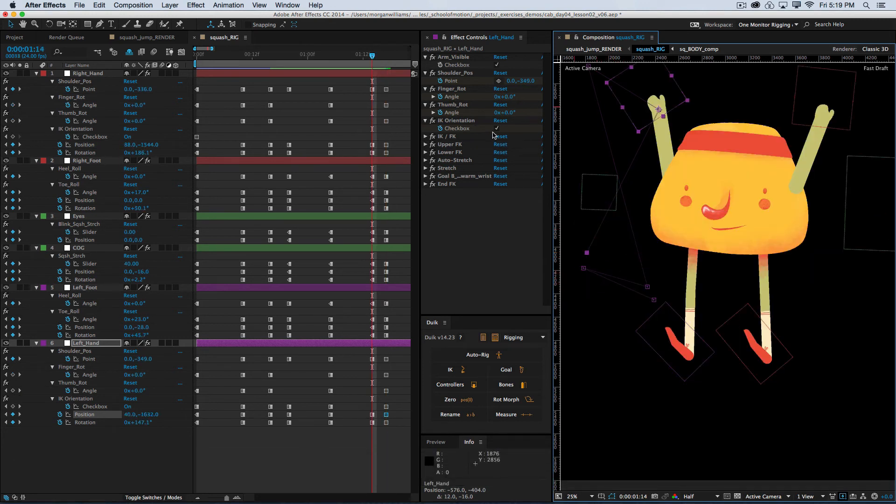
{"action": "left_click", "coordinate": [497, 128]}
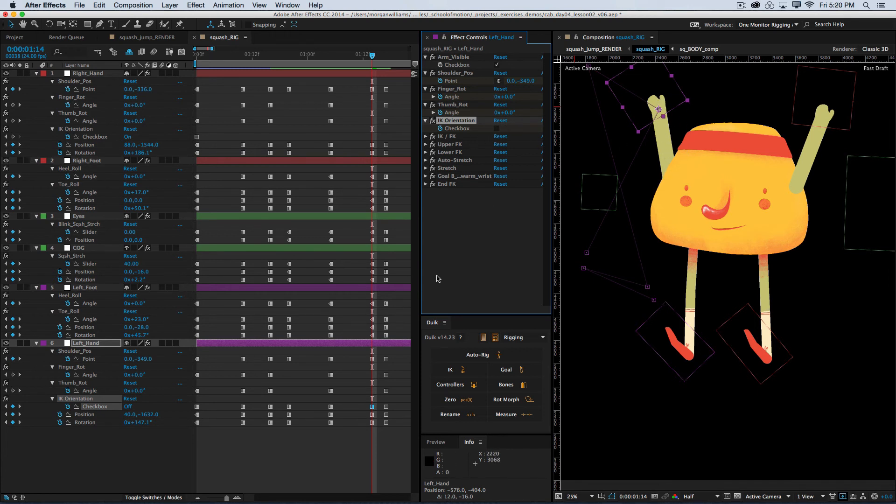
{"action": "key", "text": "k"}
{"action": "key", "text": "j"}
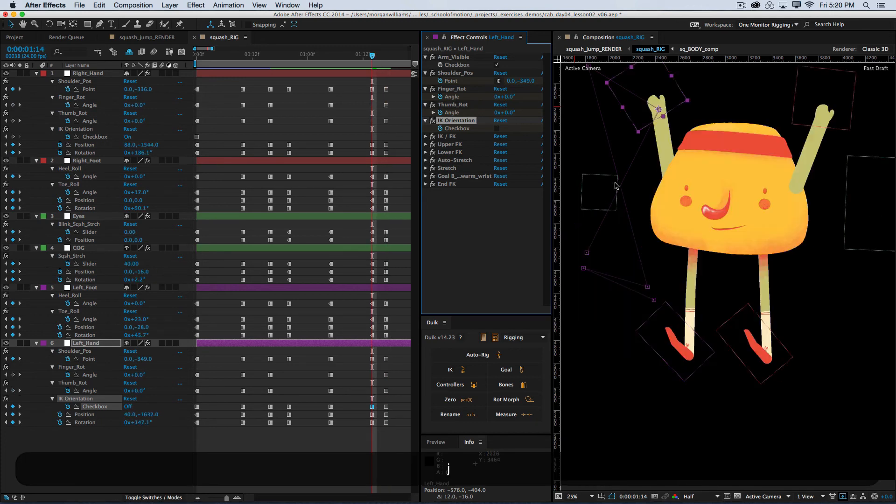
{"action": "key", "text": "k"}
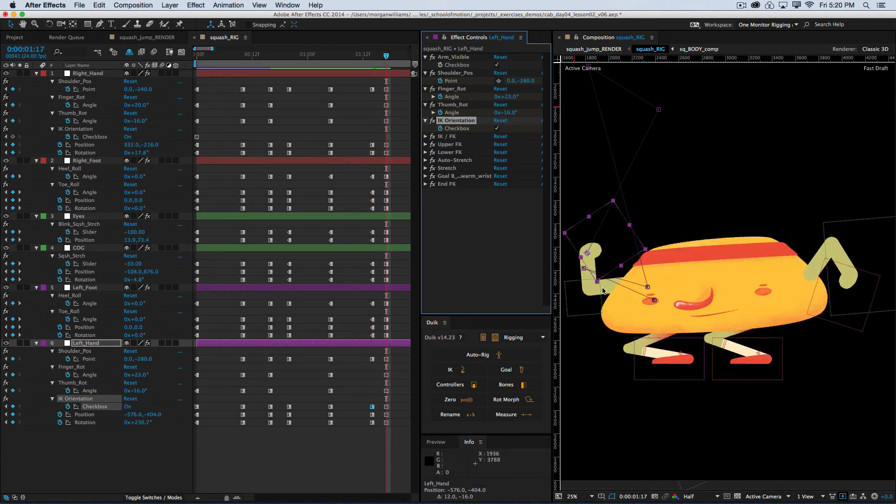
{"action": "key", "text": "j"}
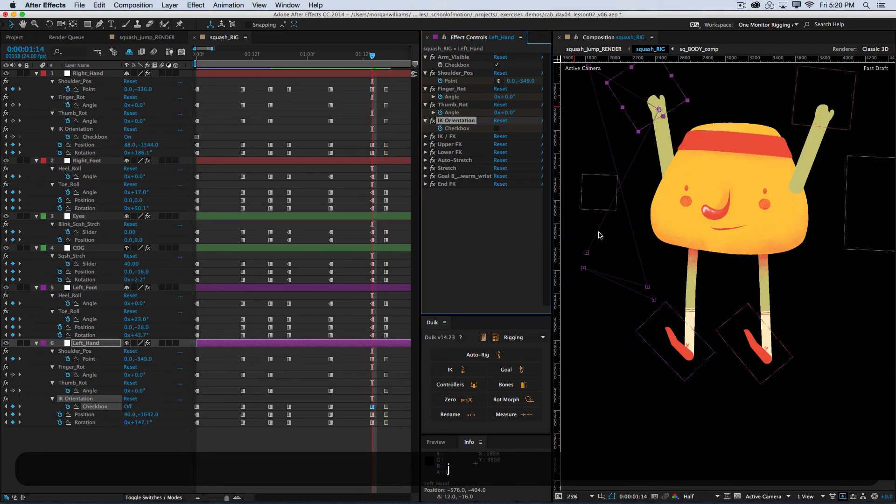
{"action": "key", "text": "k"}
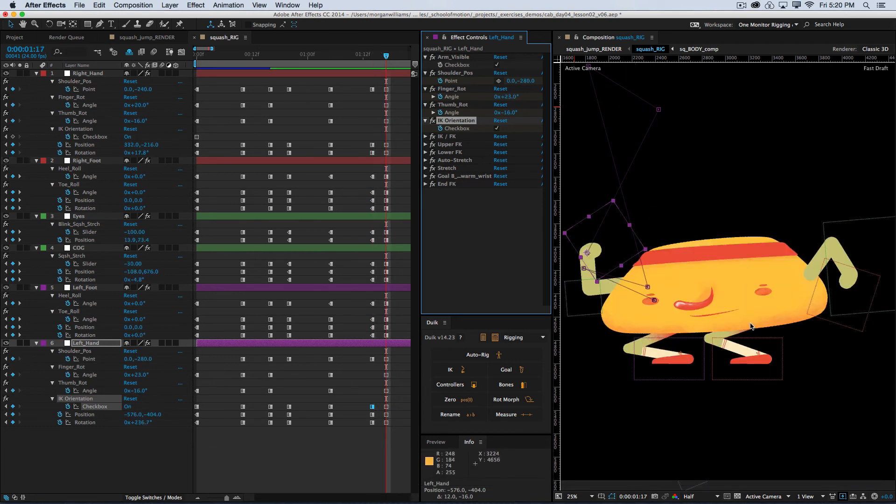
- Rotate the right hand to about 43.6° at 0:00:01:17 and settle it at Position about 300, -96
{"action": "left_click_drag", "start_coordinate": [858, 318], "coordinate": [849, 333]}
{"action": "key", "text": "w"}
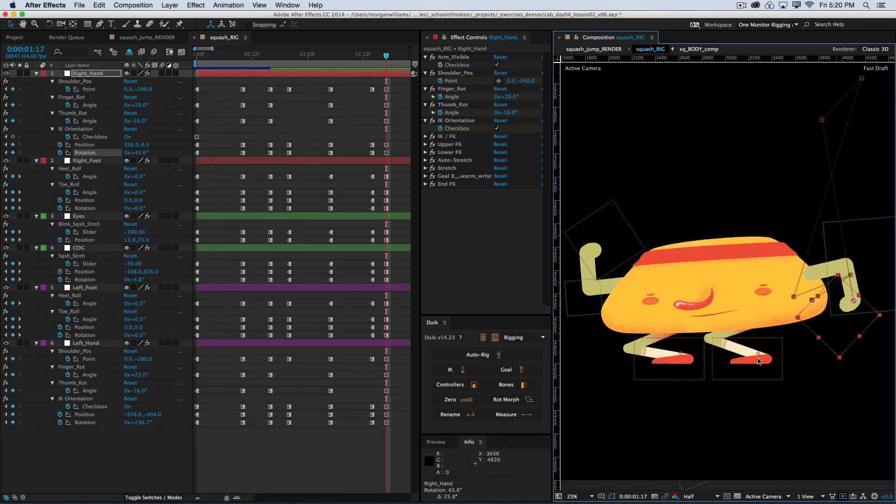
{"action": "key", "text": "j"}
{"action": "key", "text": "k"}
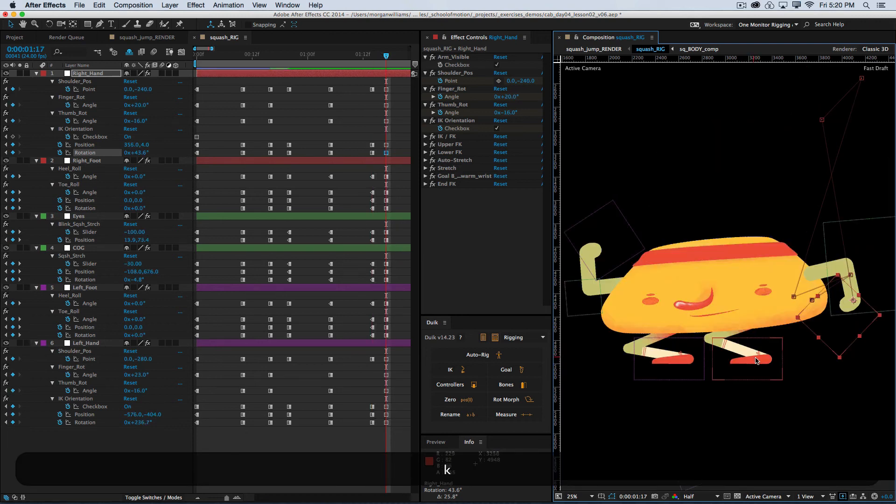
{"action": "left_click_drag", "start_coordinate": [849, 328], "coordinate": [843, 316]}
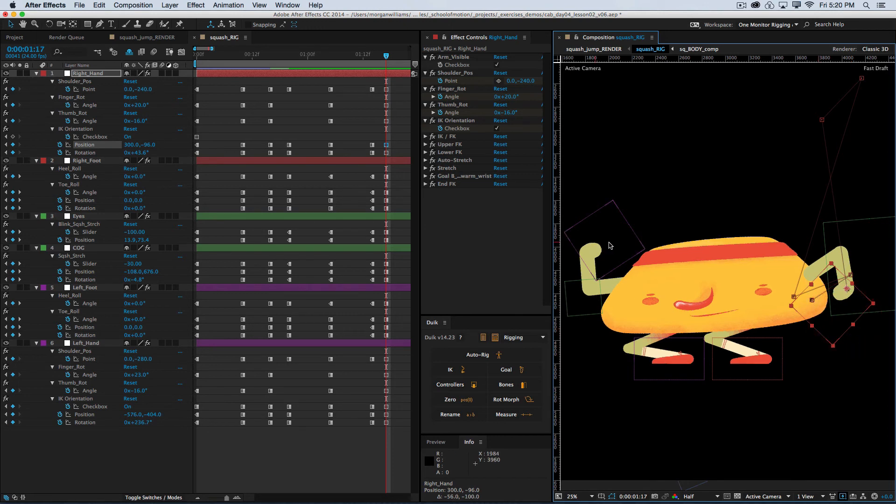
- Bring the left hand closer to the body at Position about -540, -324, check it against the previous pose, and save the project
{"action": "left_click_drag", "start_coordinate": [610, 245], "coordinate": [614, 255]}
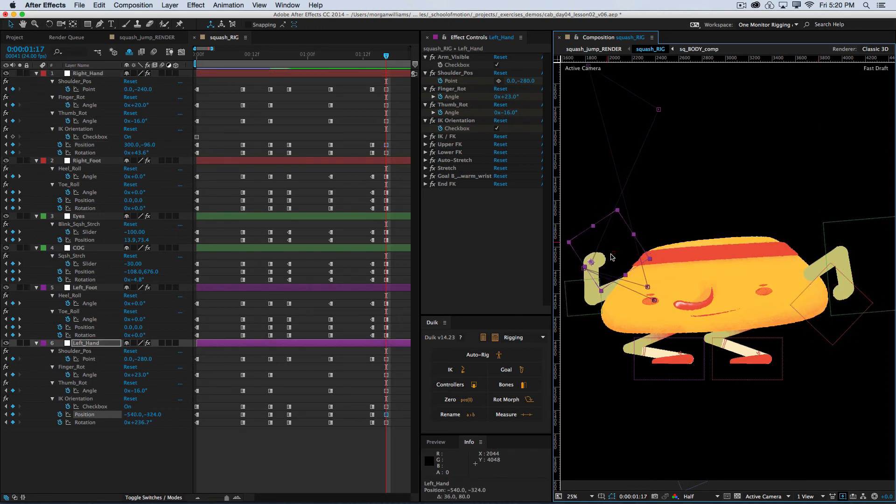
{"action": "key", "text": "j"}
{"action": "key", "text": "k"}
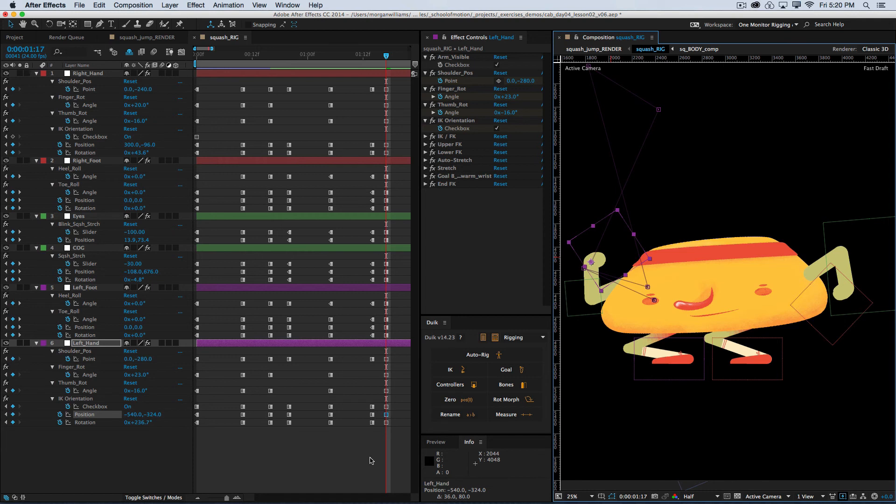
{"action": "key", "text": "super+s"}
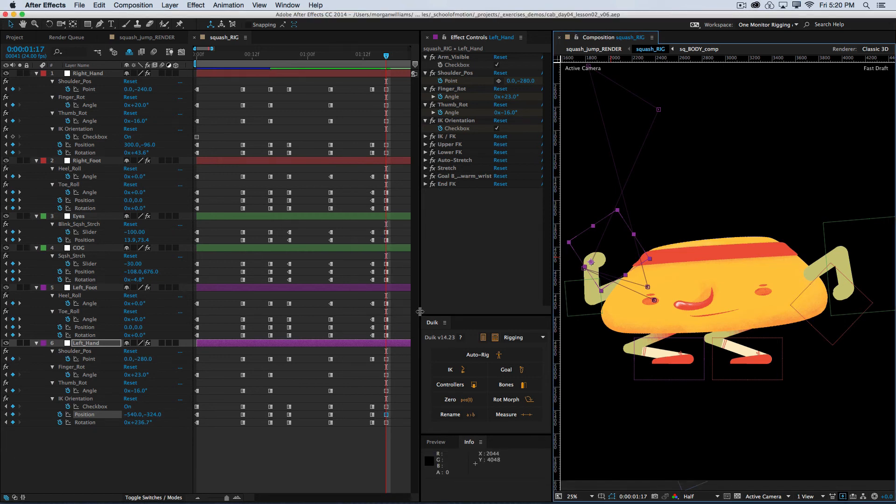
- Copy the right hand's Shoulder_Pos, Finger_Rot, Thumb_Rot and Position keyframes and all the left hand's keyframes from frame 10 to 0:00:02:00
{"action": "left_click_drag", "start_coordinate": [421, 311], "coordinate": [446, 312]}
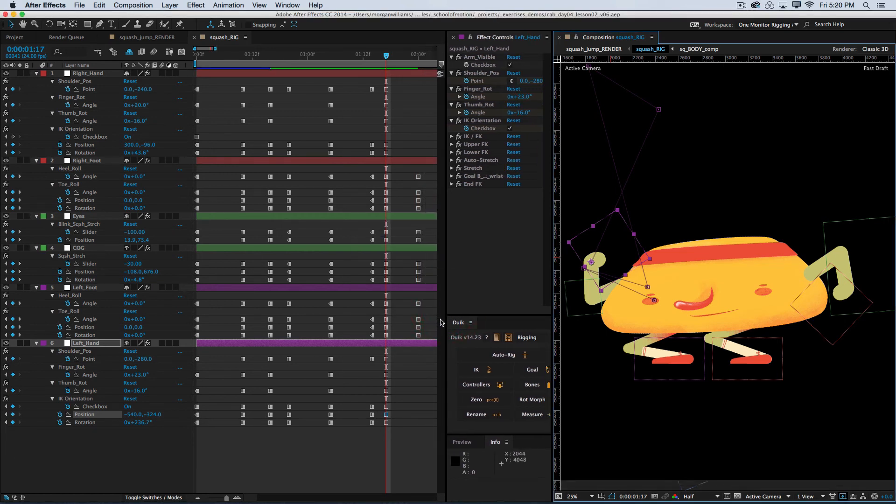
{"action": "key", "text": "k"}
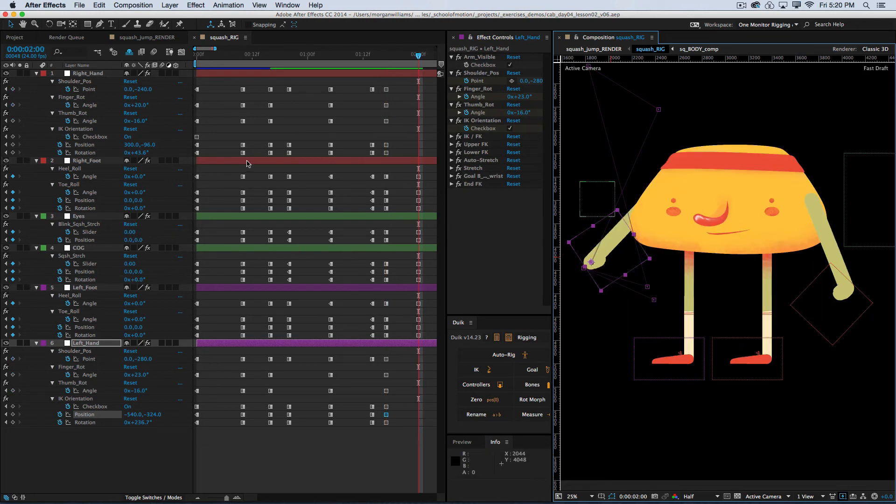
{"action": "left_click_drag", "start_coordinate": [252, 101], "coordinate": [225, 148]}
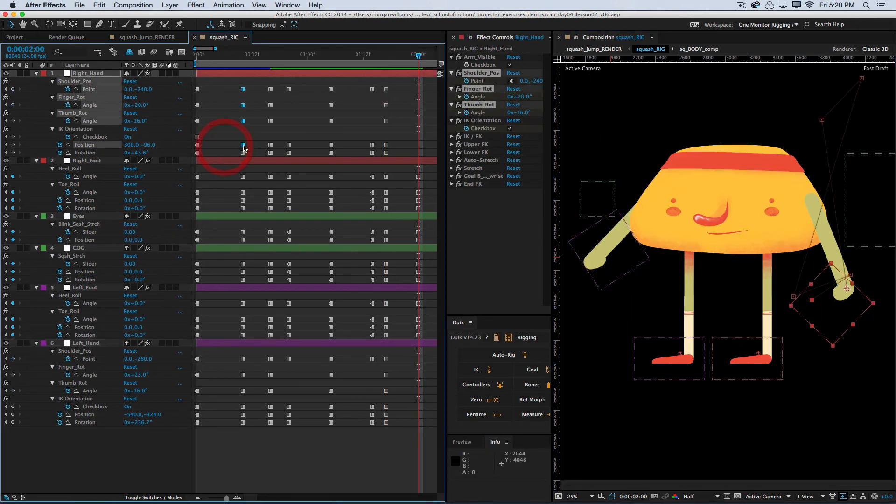
{"action": "key", "text": "super+c"}
{"action": "key", "text": "super+v"}
{"action": "left_click_drag", "start_coordinate": [253, 364], "coordinate": [236, 430]}
{"action": "key", "text": "super+c"}
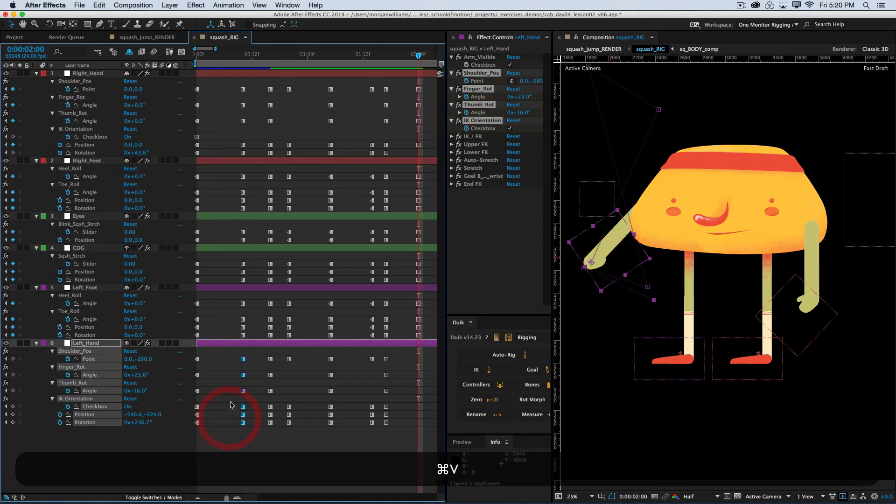
{"action": "key", "text": "super+v"}
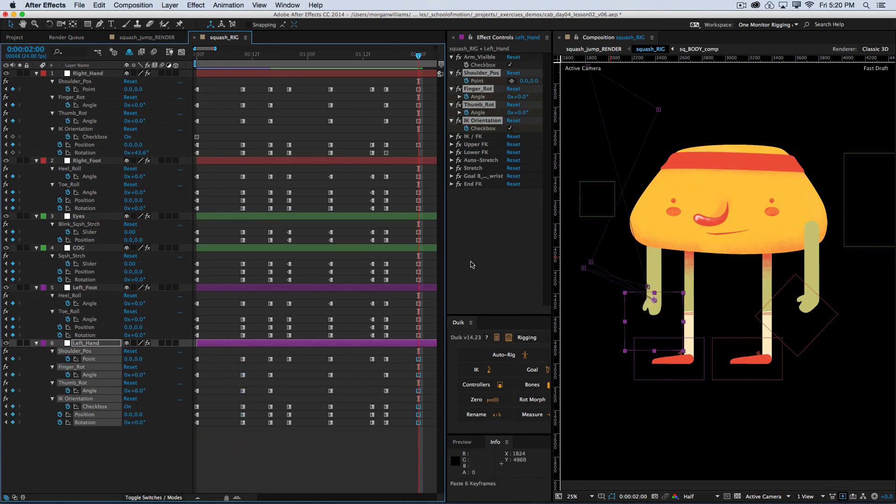
- Check the controllers' keyframe rows for gaps and step back through the key poses from 0:00:02:00 to 0:00:00:10
{"action": "left_click_drag", "start_coordinate": [427, 90], "coordinate": [214, 452]}
{"action": "left_click_drag", "start_coordinate": [306, 100], "coordinate": [280, 136]}
{"action": "left_click_drag", "start_coordinate": [309, 367], "coordinate": [282, 397]}
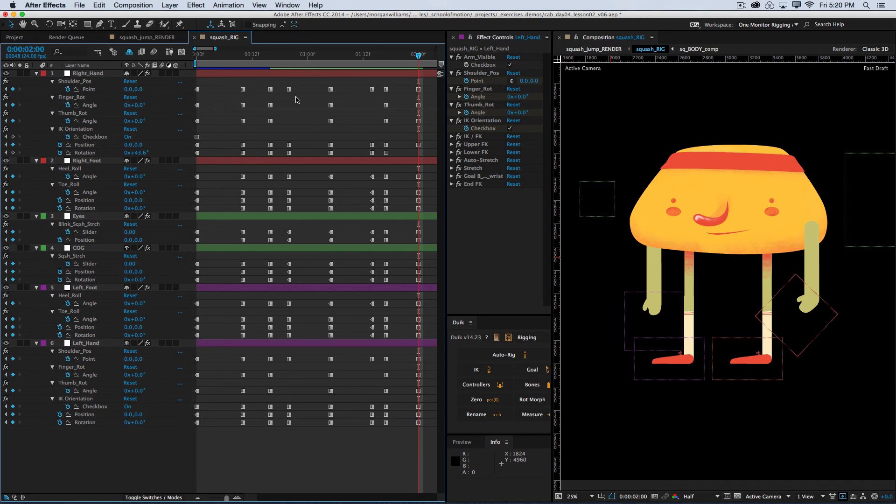
{"action": "key", "text": "space"}
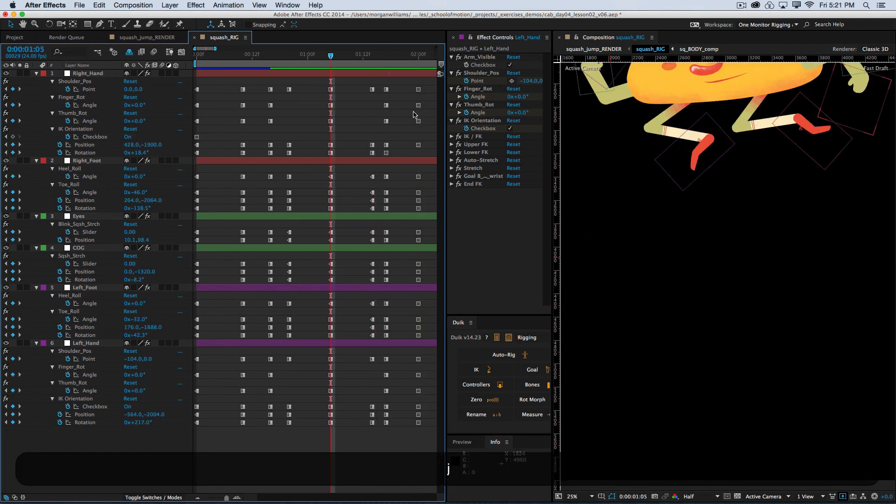
{"action": "key", "text": "k"}
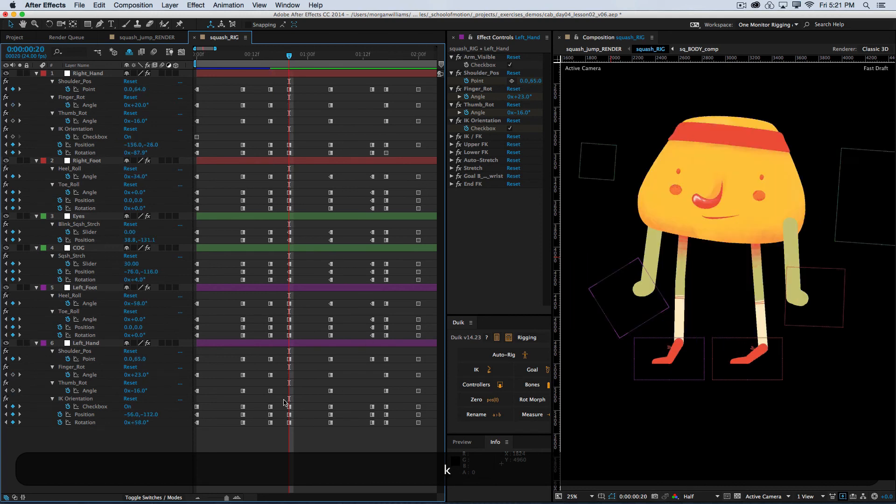
{"action": "key", "text": "j"}
{"action": "key", "text": "j"}
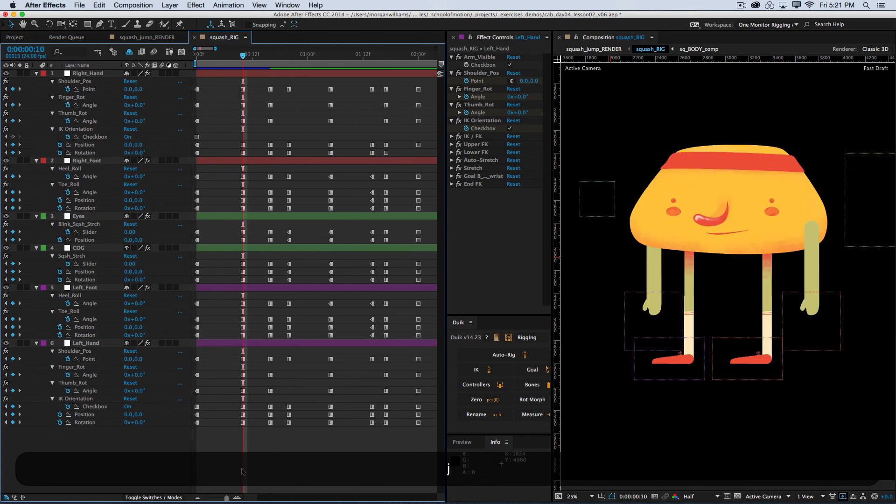
- Select all controllers' keyframes from frame 10 onward, compare the poses, and add the missing keyframes on their properties at 0:00:00:20
{"action": "left_click_drag", "start_coordinate": [242, 471], "coordinate": [360, 79]}
{"action": "left_click_drag", "start_coordinate": [259, 498], "coordinate": [249, 499]}
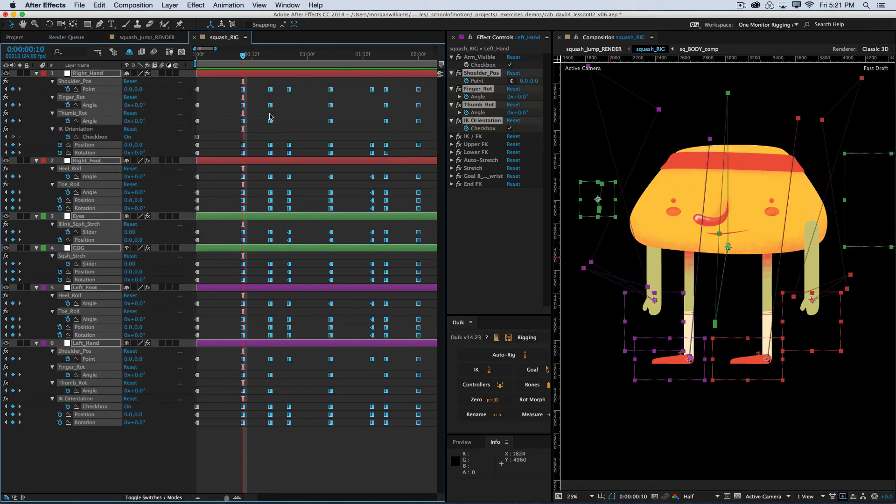
{"action": "key", "text": "k"}
{"action": "key", "text": "k"}
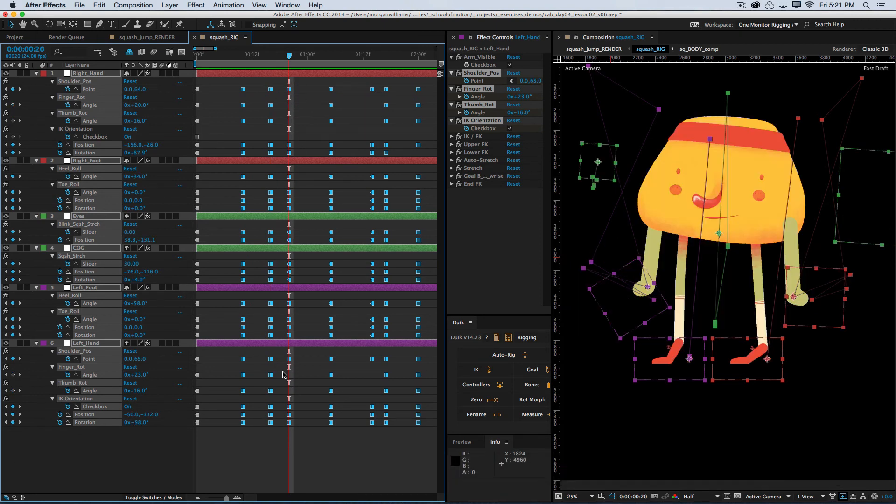
{"action": "key", "text": "j"}
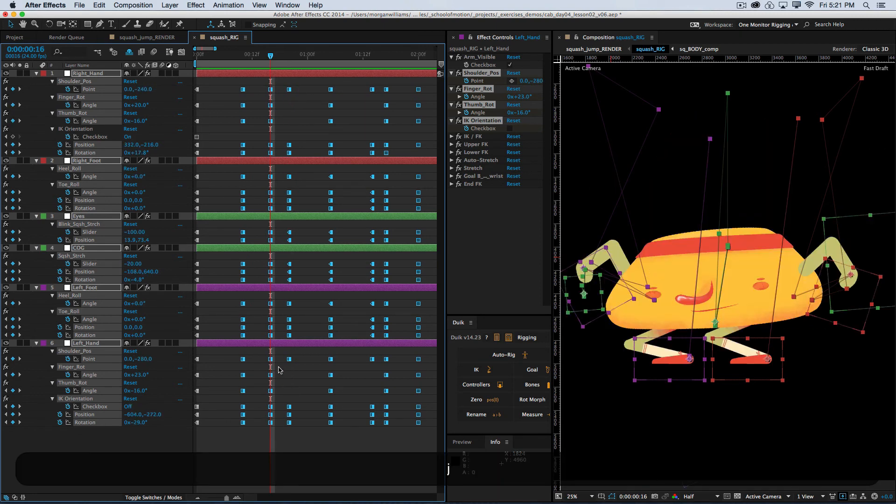
{"action": "key", "text": "j"}
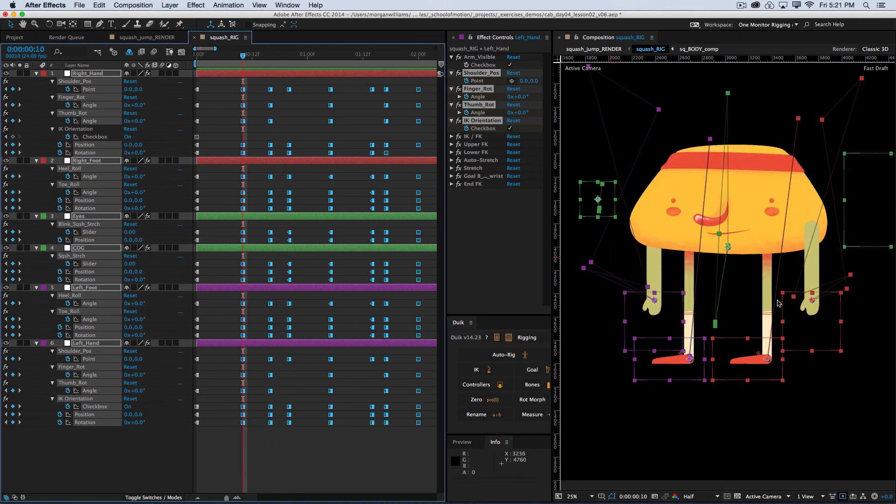
{"action": "key", "text": "k"}
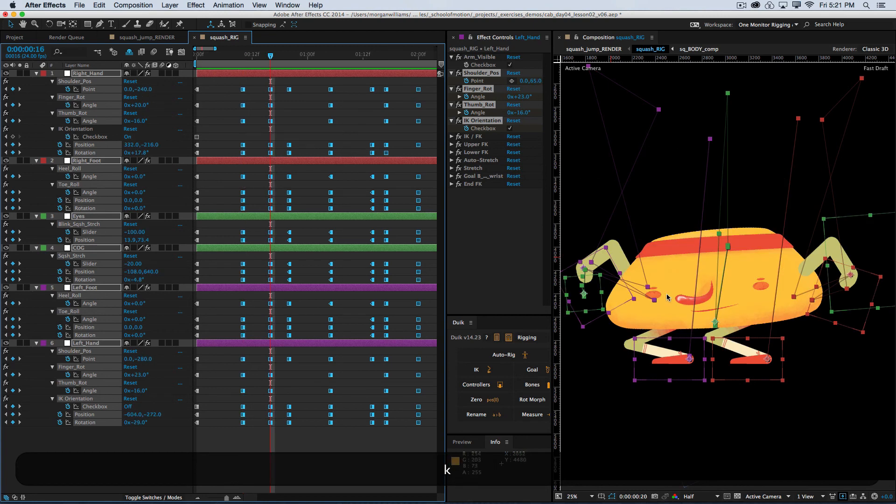
{"action": "key", "text": "k"}
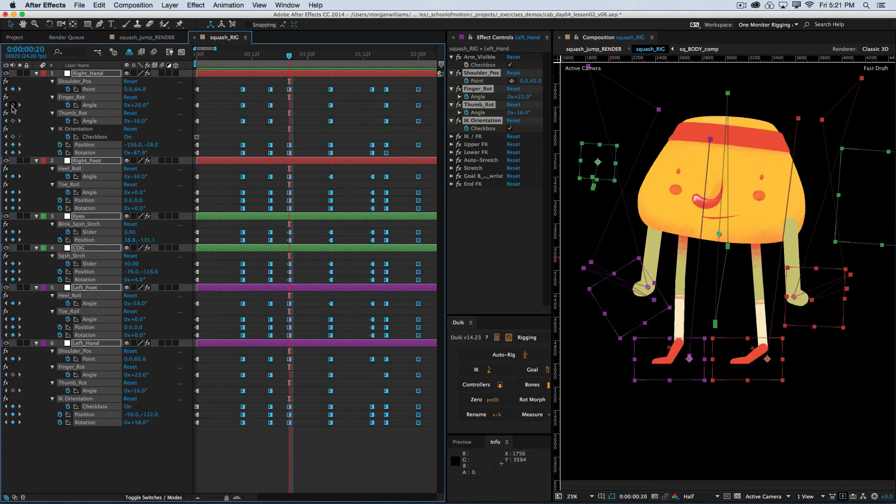
{"action": "left_click", "coordinate": [13, 106]}
- Add the missing keyframes on the selected controller properties at 0:00:01:14 and on the right hand's Rotation at 0:00:02:00
{"action": "key", "text": "k"}
{"action": "key", "text": "k"}
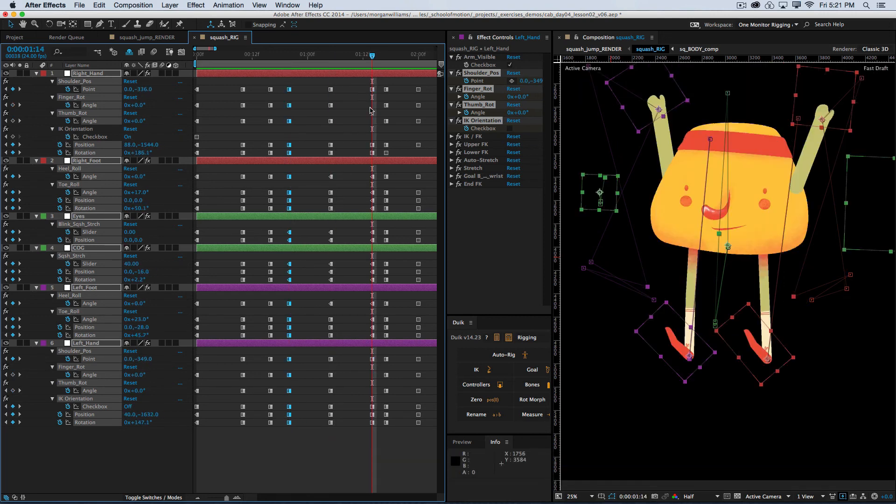
{"action": "left_click", "coordinate": [13, 105]}
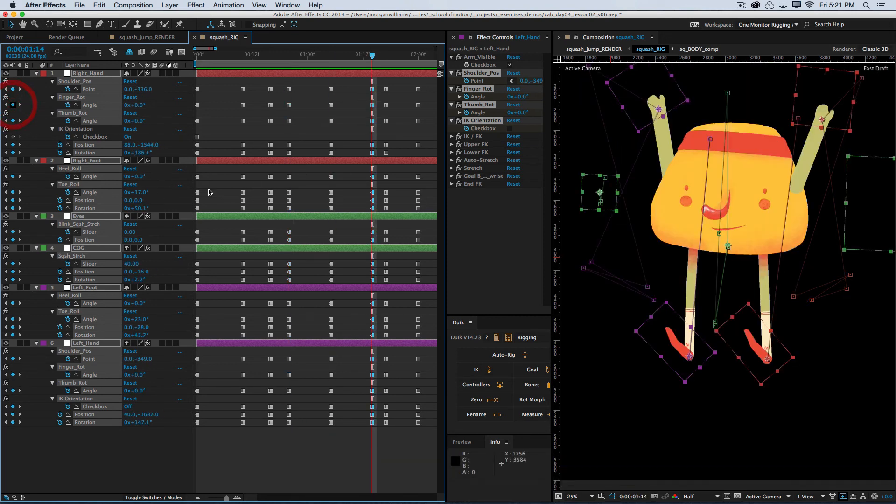
{"action": "key", "text": "k"}
{"action": "key", "text": "k"}
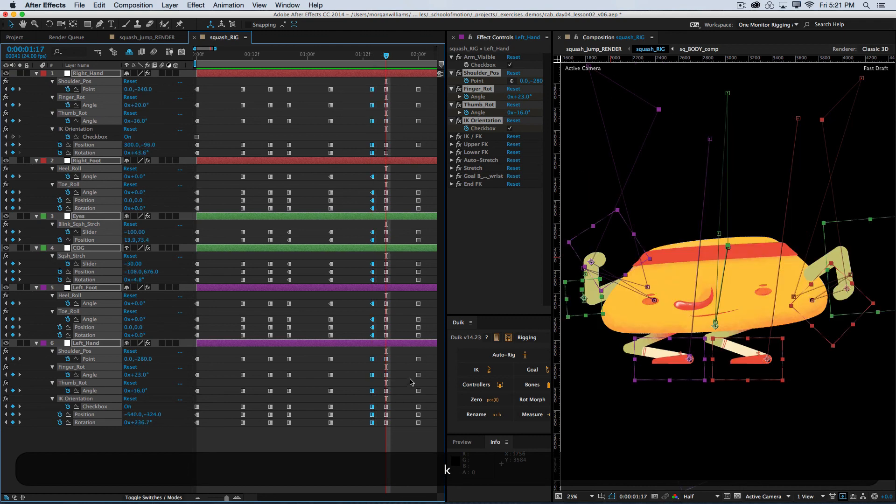
{"action": "left_click", "coordinate": [12, 153]}
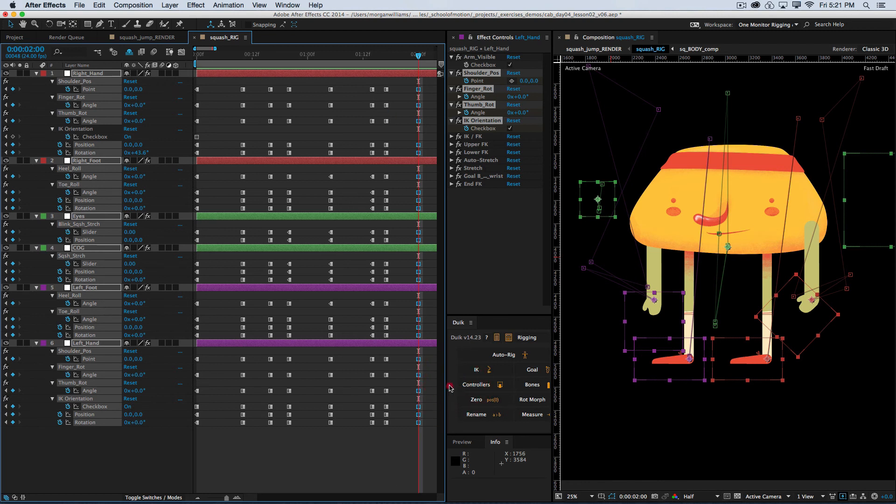
- Deselect the keyframes, save the project, and play a RAM preview of the full jump
{"action": "left_click_drag", "start_coordinate": [449, 387], "coordinate": [468, 387]}
{"action": "left_click", "coordinate": [314, 463]}
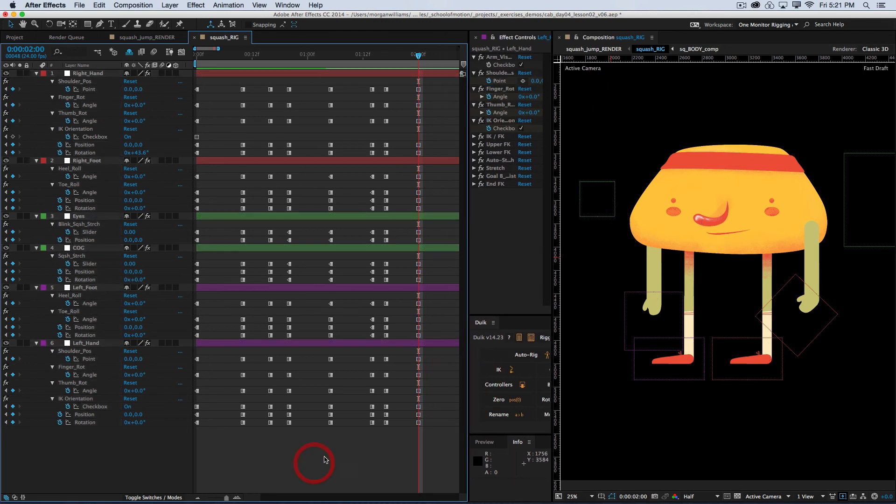
{"action": "left_click_drag", "start_coordinate": [712, 300], "coordinate": [700, 392]}
{"action": "key", "text": "super+s"}
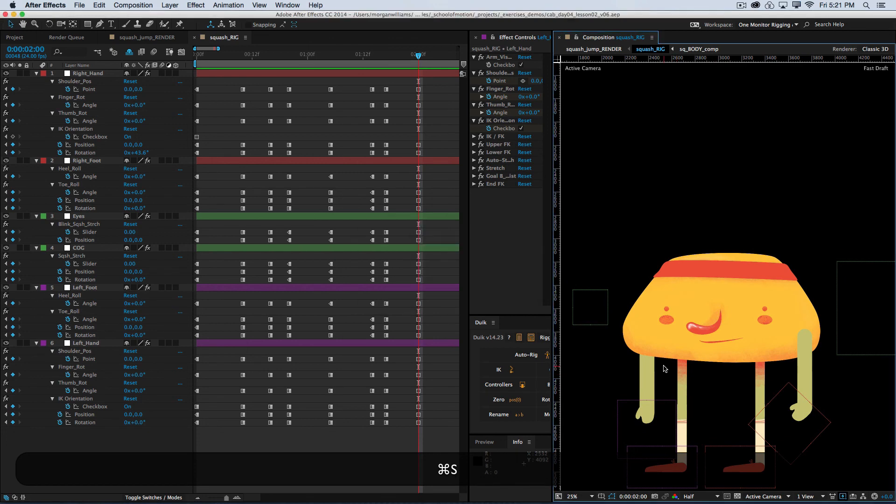
{"action": "key", "text": "0"}
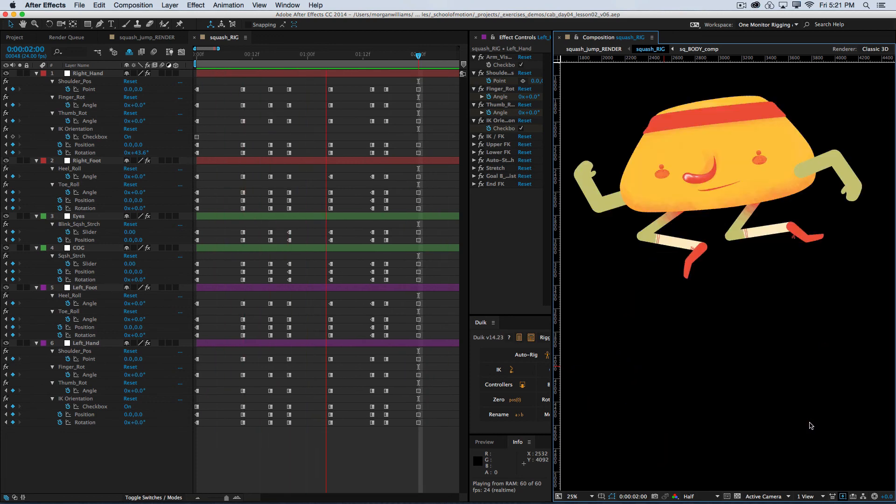
{"action": "key", "text": "space"}
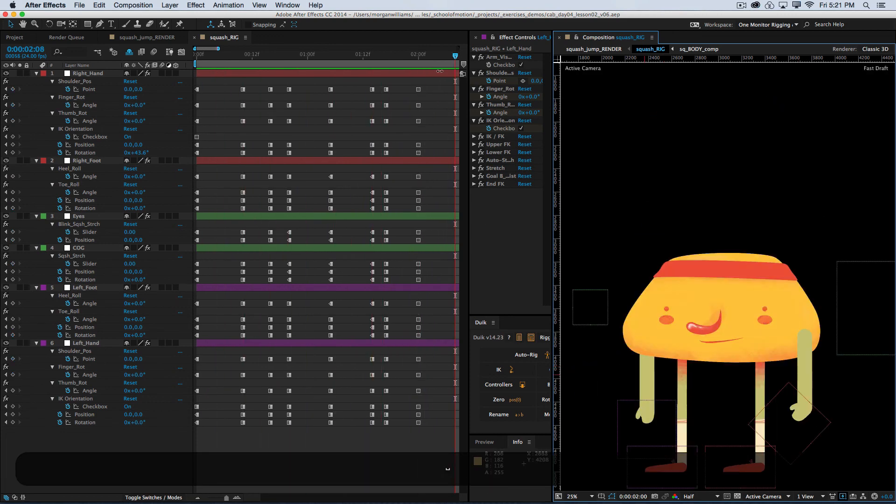
- Copy the right hand's Rotation keyframe from frame 10 to the final rest pose at 0:00:02:00
{"action": "left_click", "coordinate": [419, 55]}
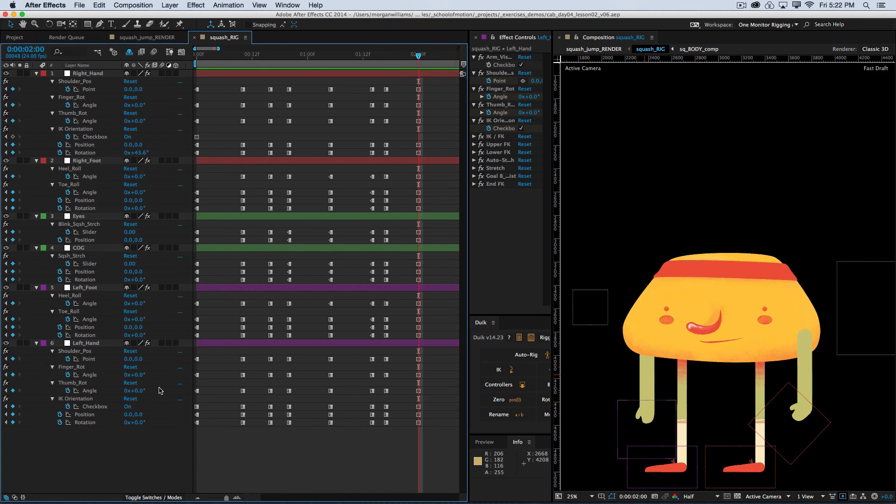
{"action": "left_click", "coordinate": [85, 343]}
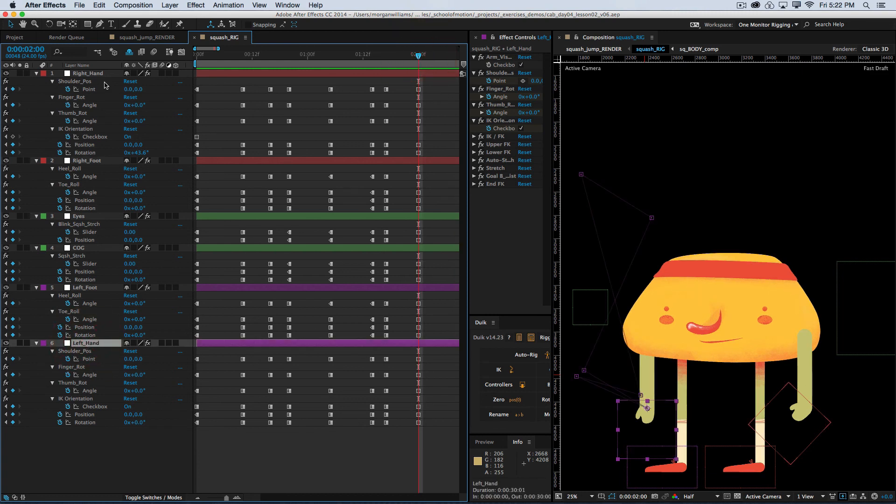
{"action": "left_click_drag", "start_coordinate": [96, 74], "coordinate": [143, 159]}
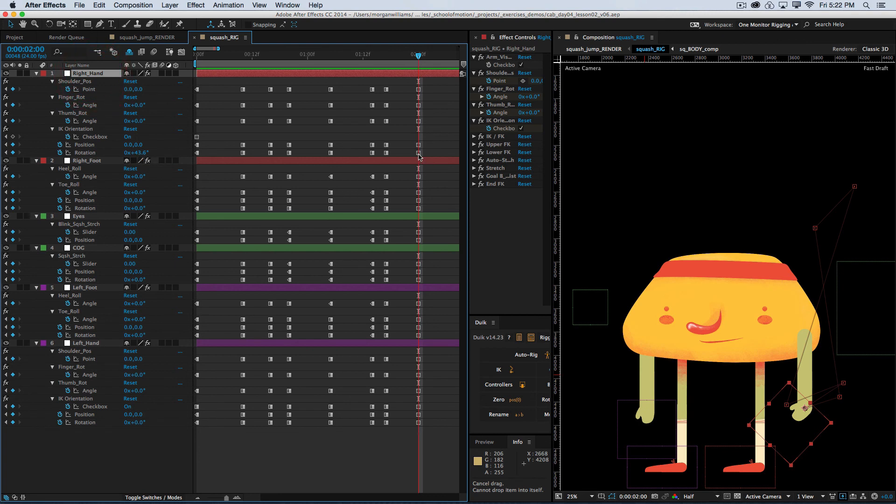
{"action": "left_click", "coordinate": [222, 148]}
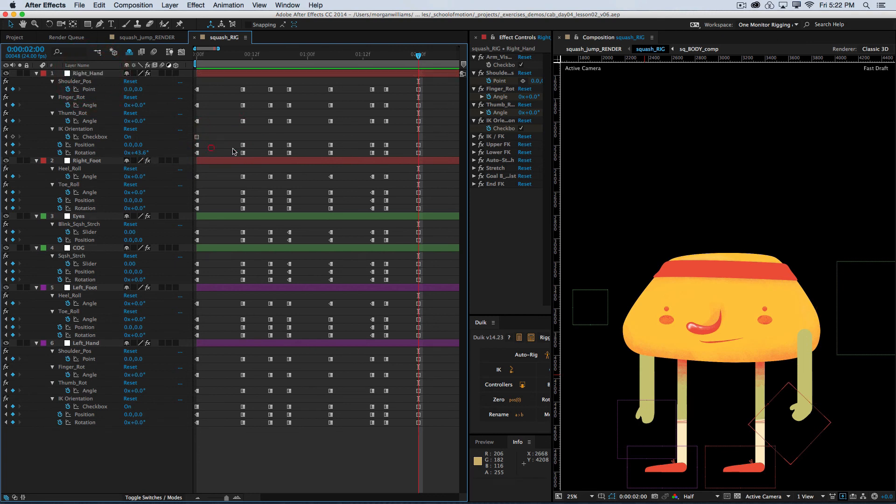
{"action": "left_click", "coordinate": [243, 55]}
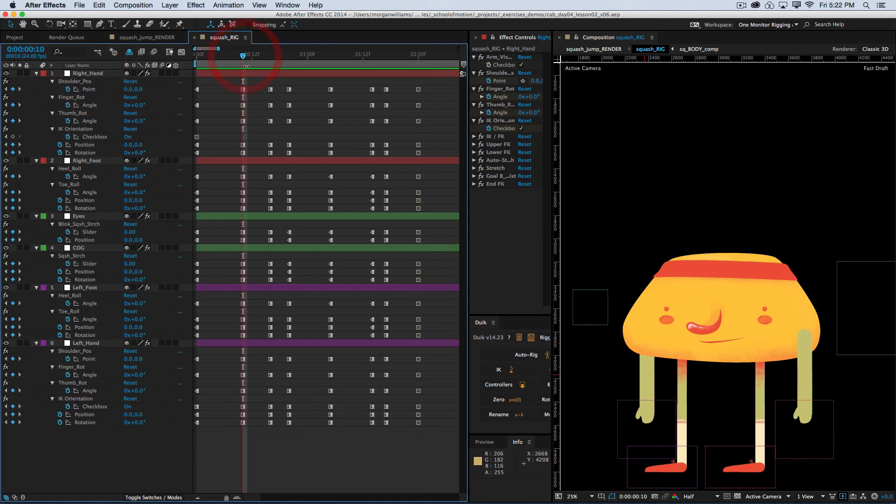
{"action": "left_click", "coordinate": [421, 57]}
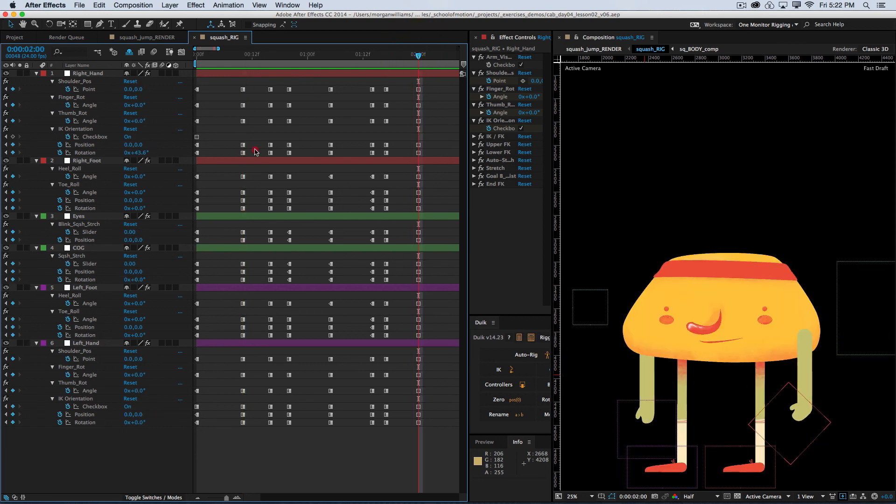
{"action": "left_click", "coordinate": [243, 153]}
{"action": "key", "text": "super+c"}
{"action": "key", "text": "super+v"}
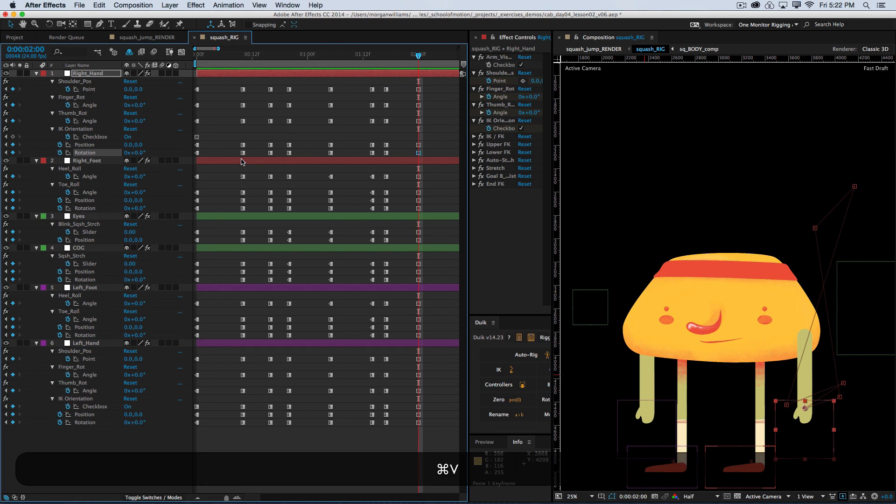
- Save the project and start a RAM preview to check the right hand in the final rest pose
{"action": "key", "text": "super+s"}
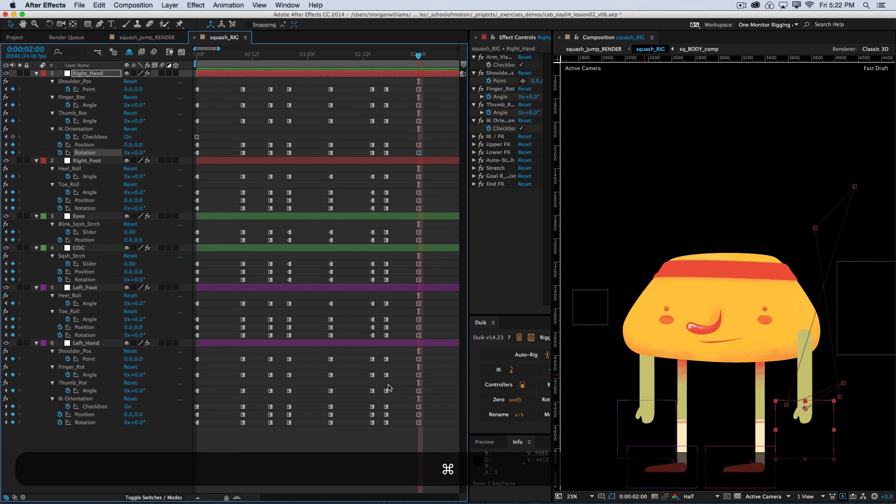
{"action": "key", "text": "0"}
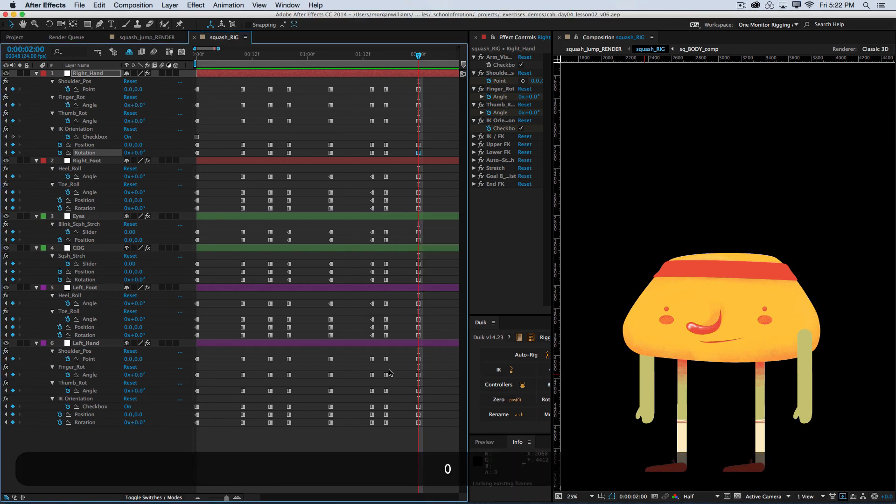